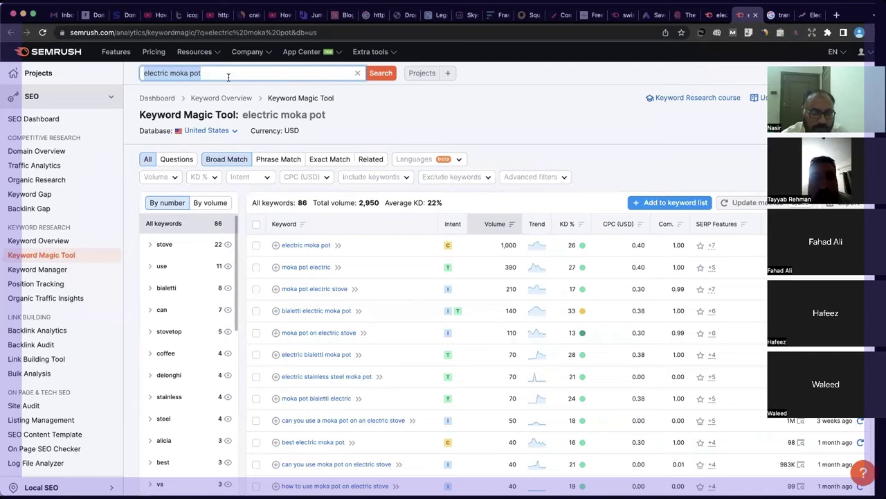
- Search the Keyword Magic Tool for "swiss knife" in place of the current keyword
type("swiss kn")
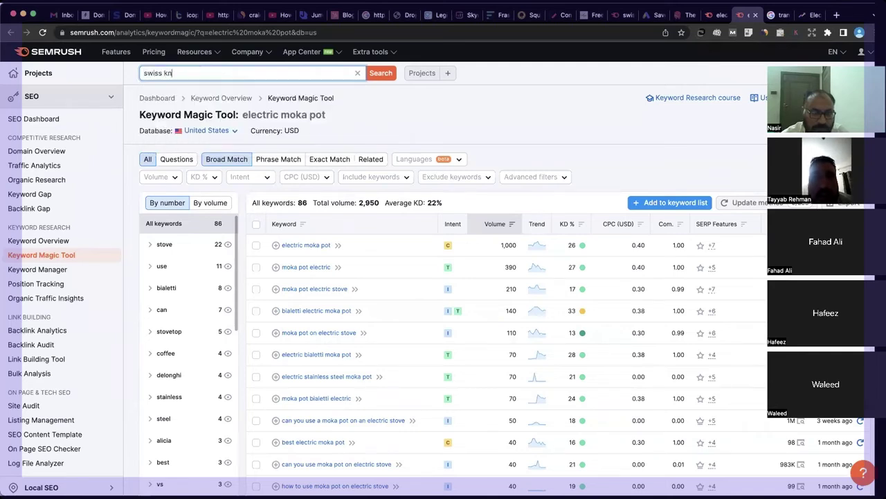
type("ife")
key("Return")
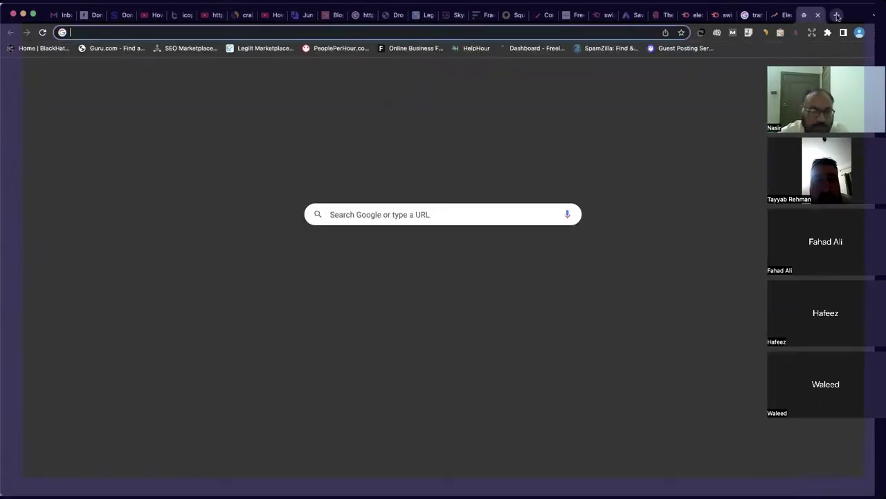
- Open the Google Trends site, google.com/trends, in a new browser tab
left_click(836, 15)
type("t")
key("BackSpace")
key("BackSpace")
type("google.com")
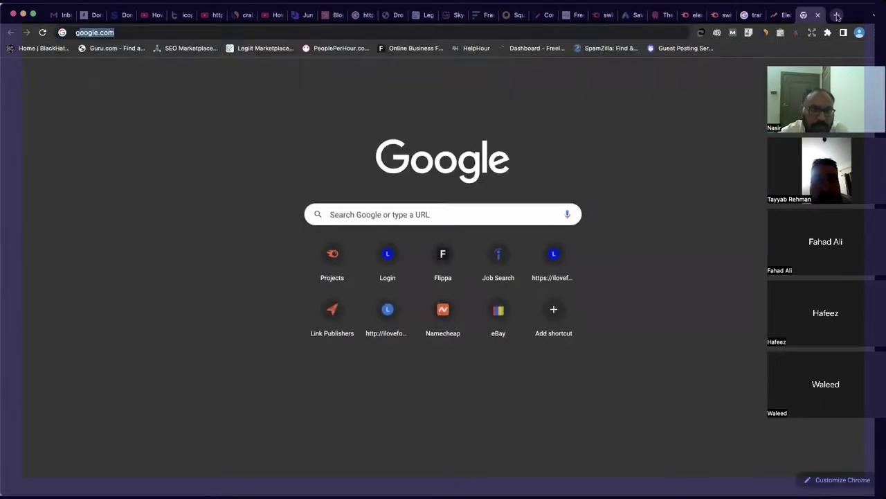
type("/t")
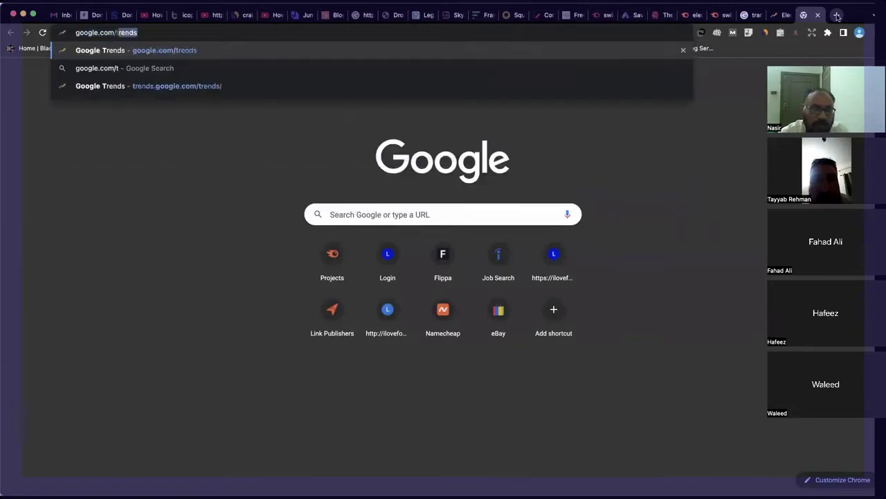
key("Return")
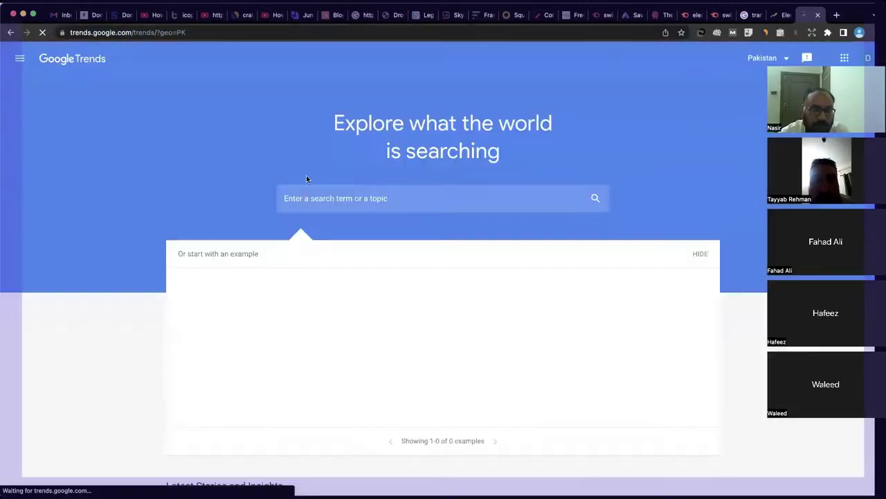
- Search Google Trends for the term "swiss knife"
left_click(316, 203)
type("swift")
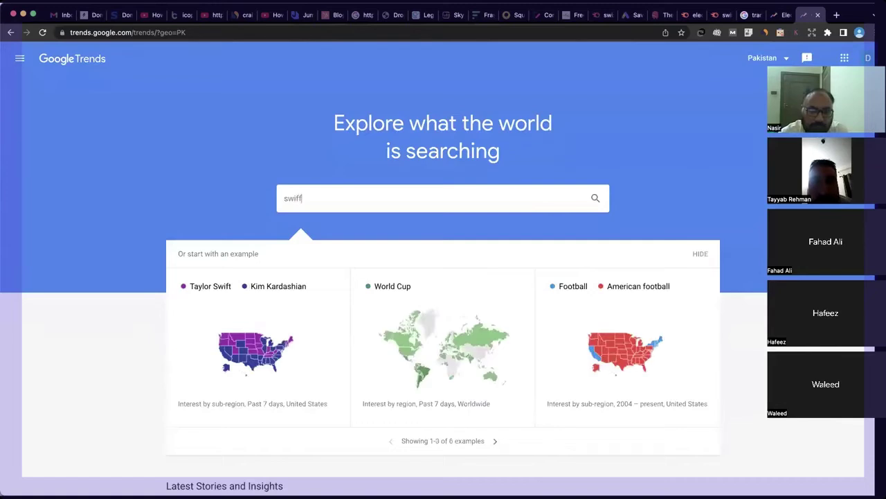
key("BackSpace")
key("BackSpace")
type("ss knife")
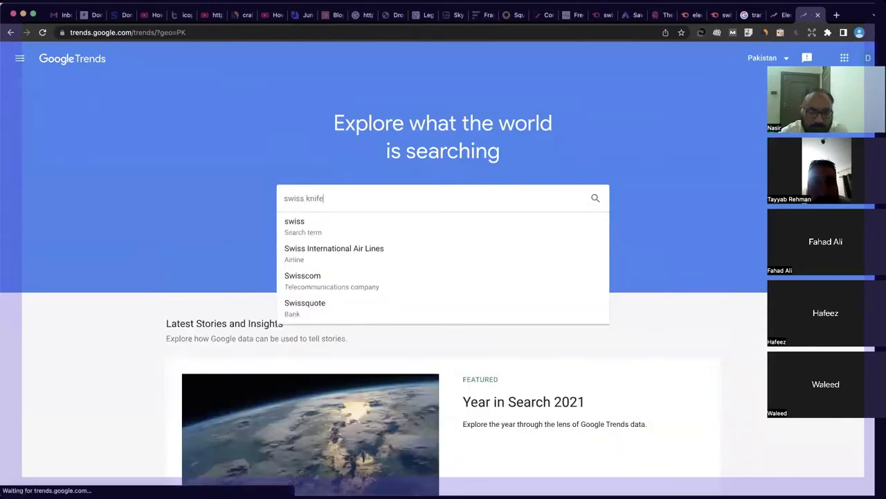
key("Return")
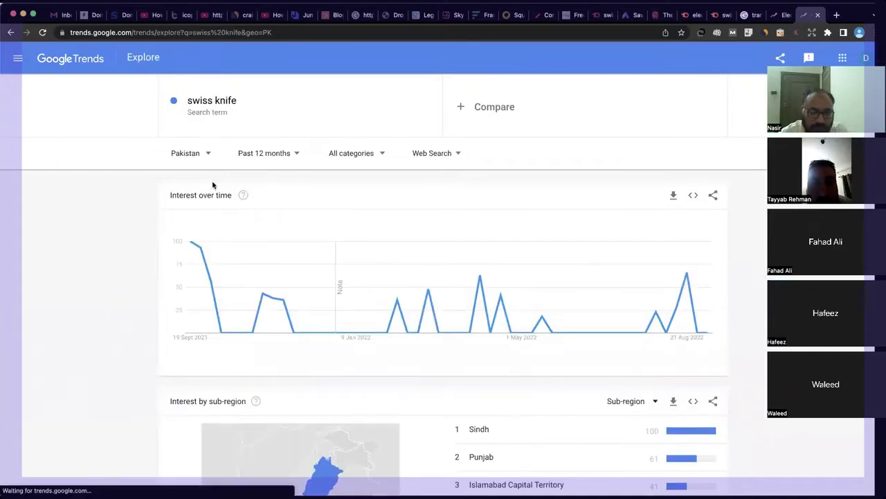
- Set the trend region to United States and review the interest by sub-region, related topics and related queries
left_click(198, 153)
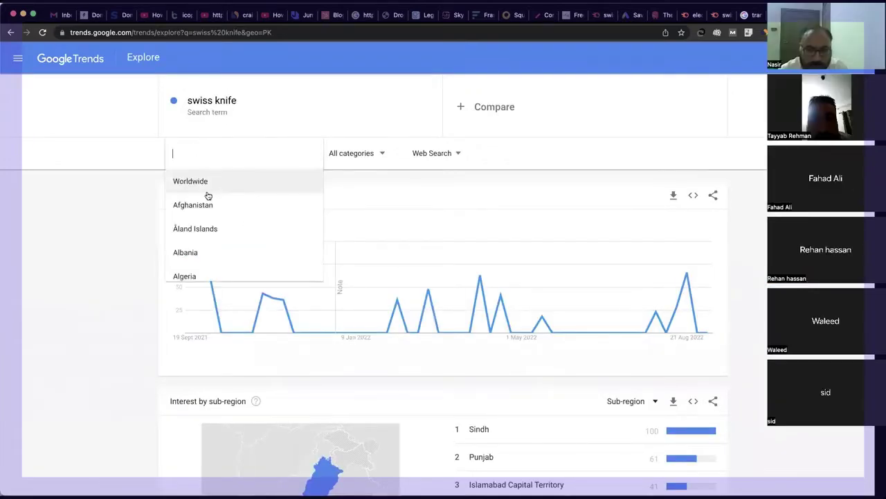
type("uni")
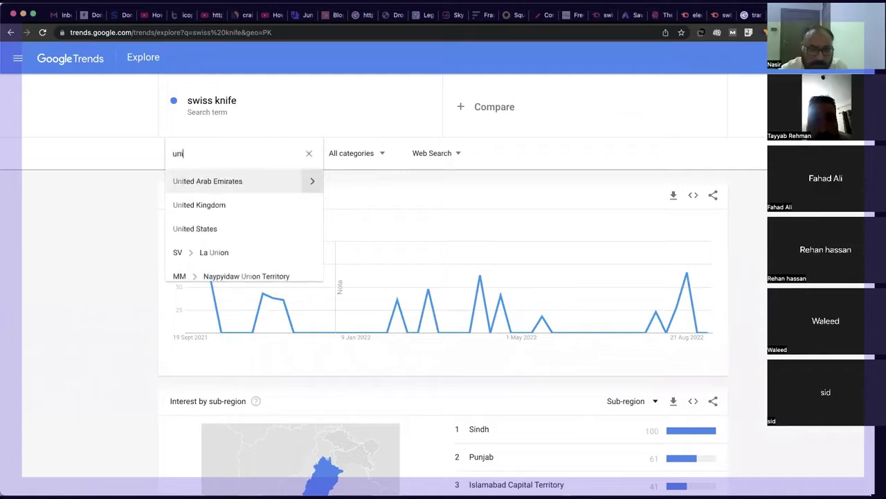
left_click(200, 229)
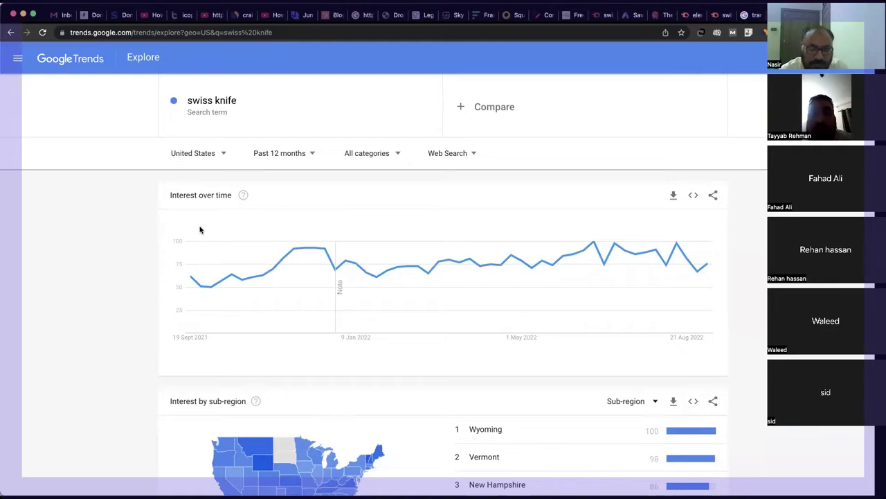
scroll(200, 229, "down", 3)
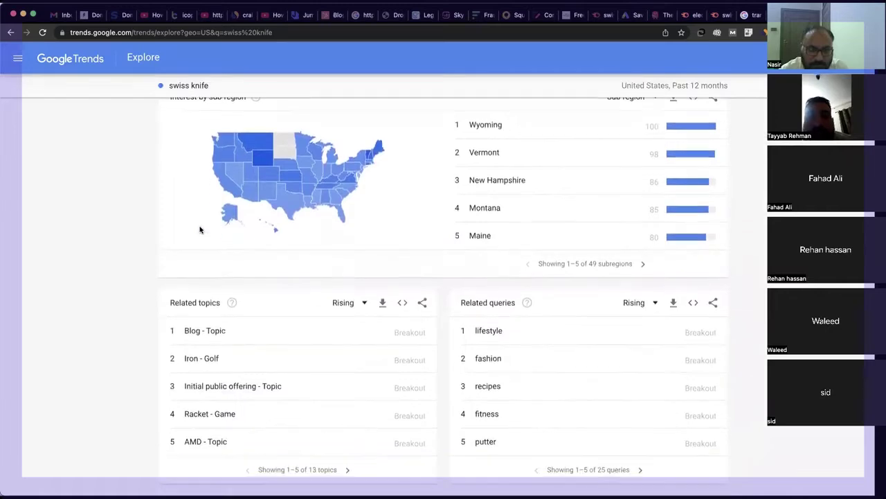
scroll(198, 229, "up", 3)
- Switch back to Semrush and open the Keyword Overview for "swiss knife" to review its metrics and keyword variations
left_click(723, 17)
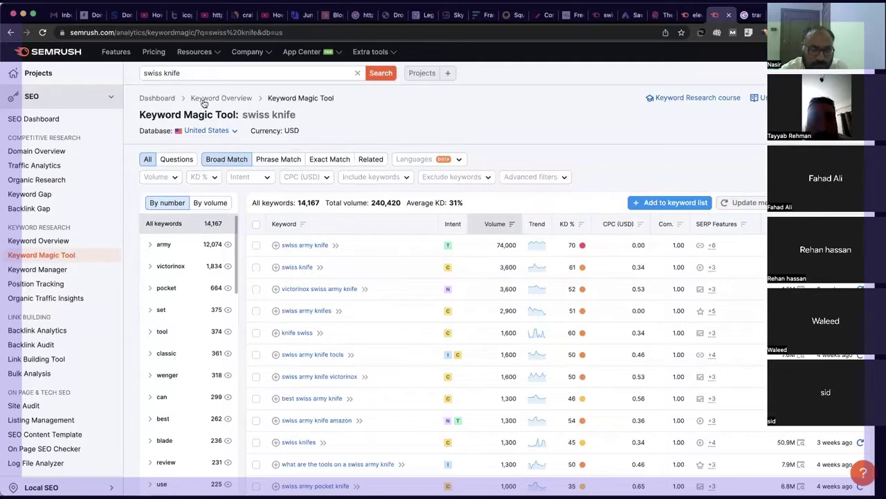
left_click(236, 100)
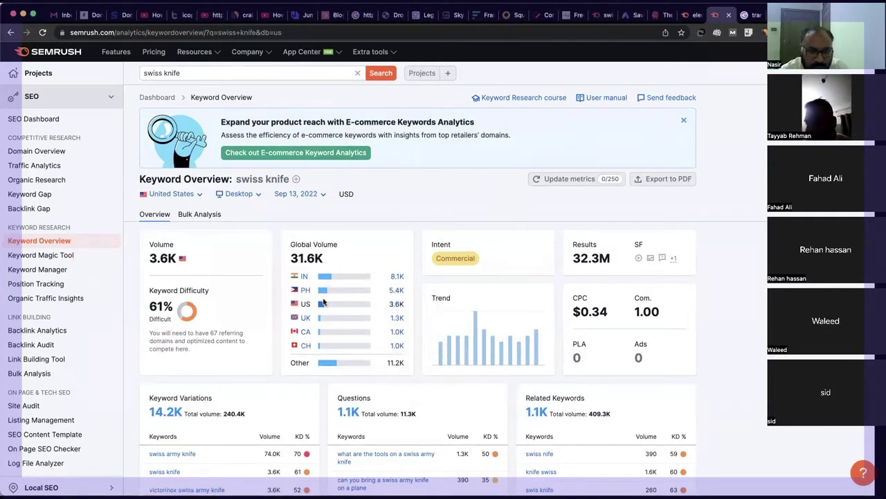
mouse_move(324, 304)
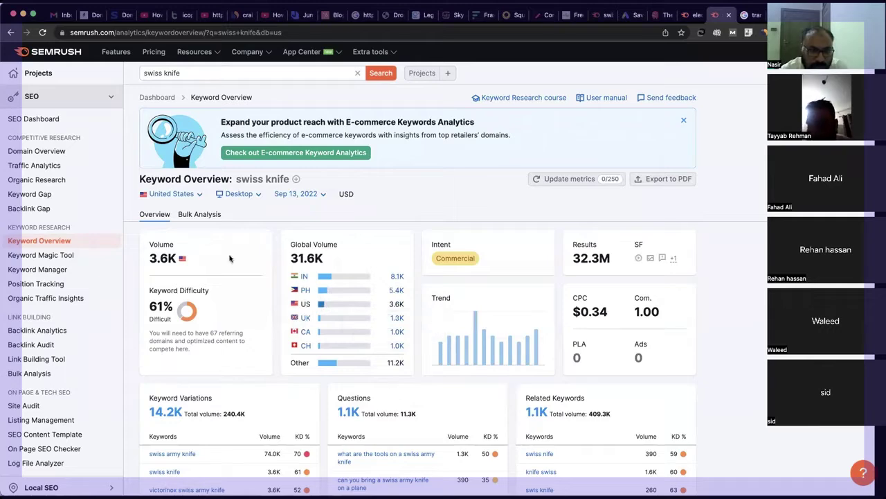
scroll(249, 250, "down", 5)
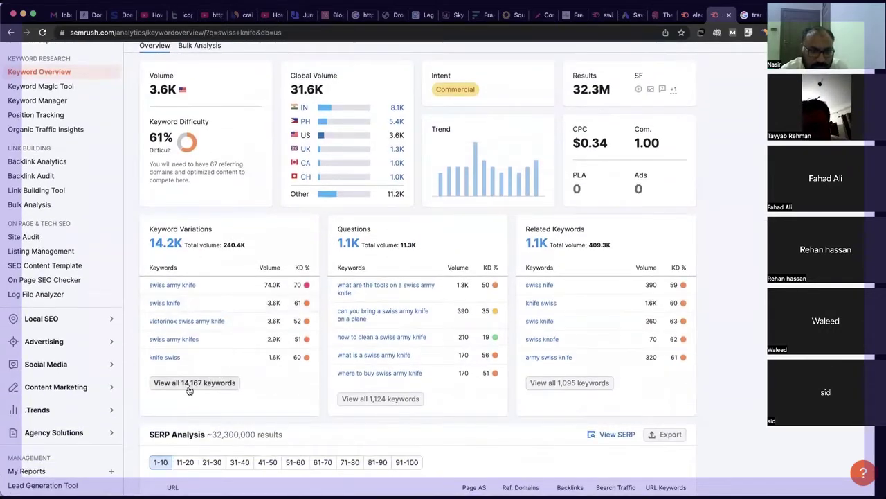
- View all keyword variations of "swiss knife" and filter them to Easy keyword difficulty, 15–29%
left_click(188, 385)
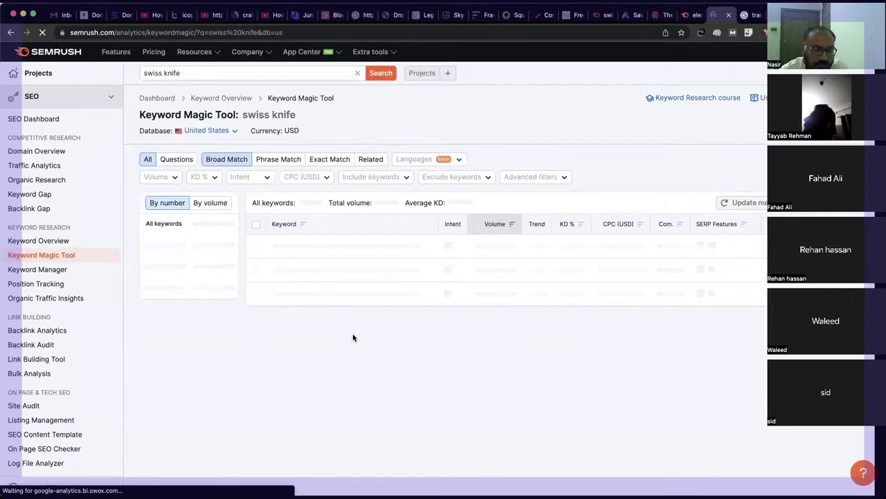
left_click(214, 179)
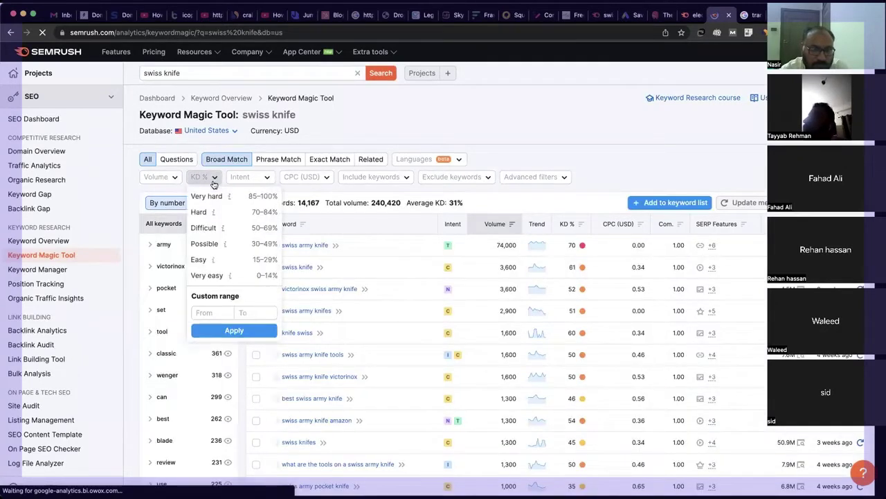
left_click(199, 259)
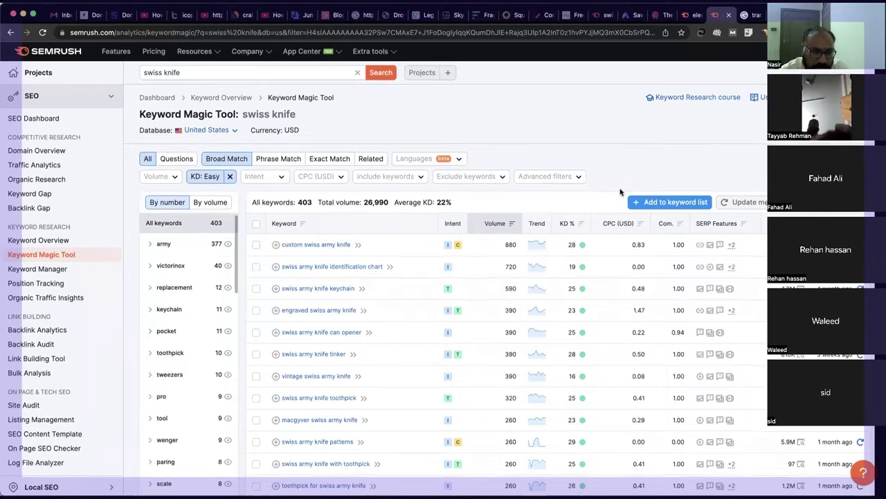
scroll(620, 192, "down", 2)
scroll(620, 192, "up", 1)
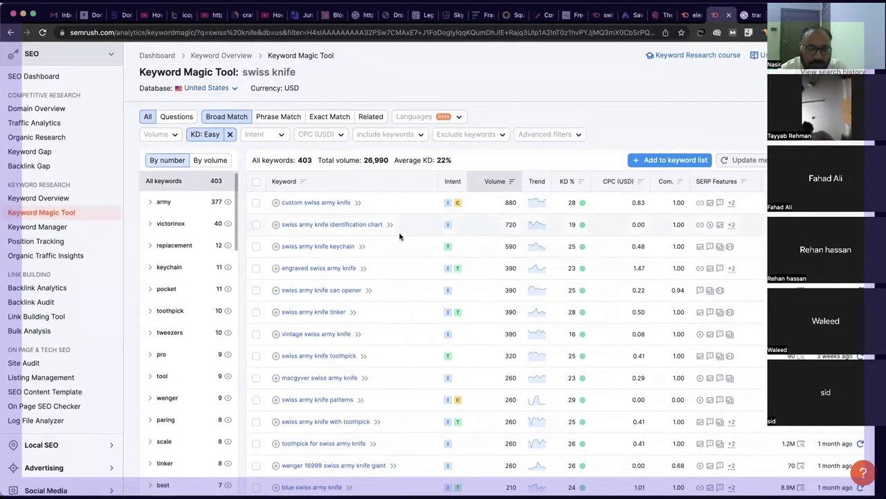
- Replace the Easy difficulty filter with Possible and look through the filtered swiss knife keywords
left_click(229, 135)
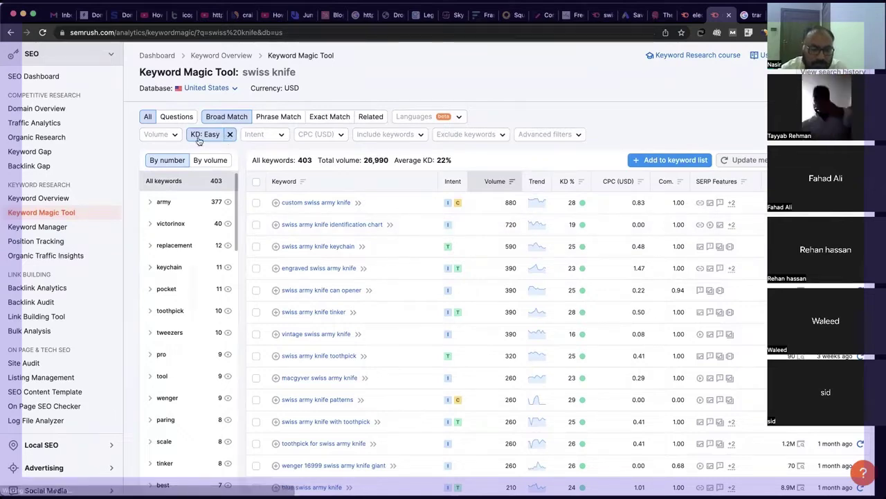
left_click(213, 136)
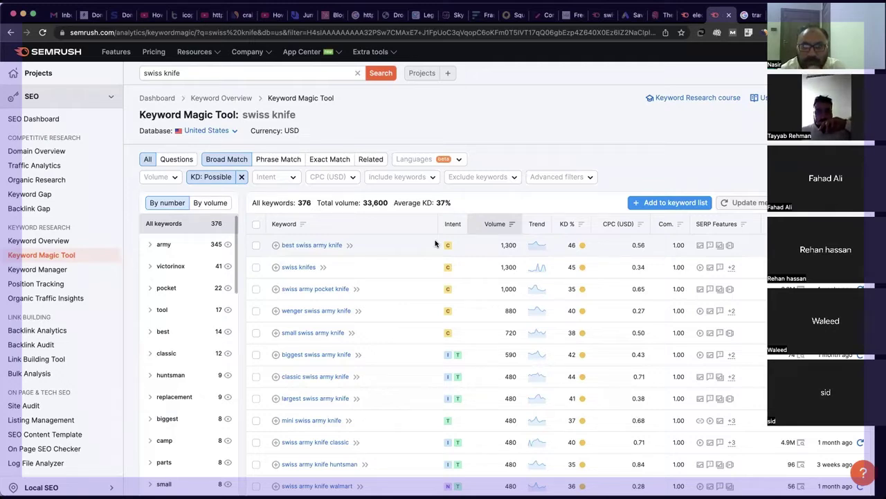
scroll(436, 243, "down", 2)
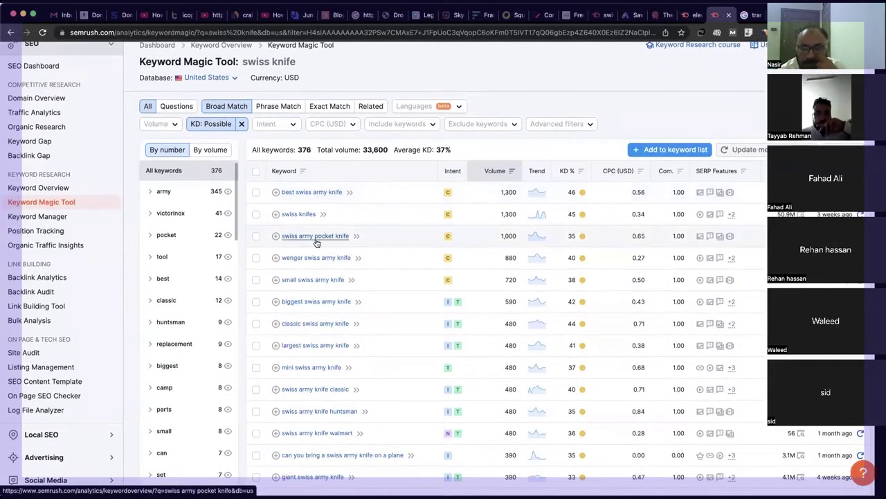
scroll(380, 328, "down", 2)
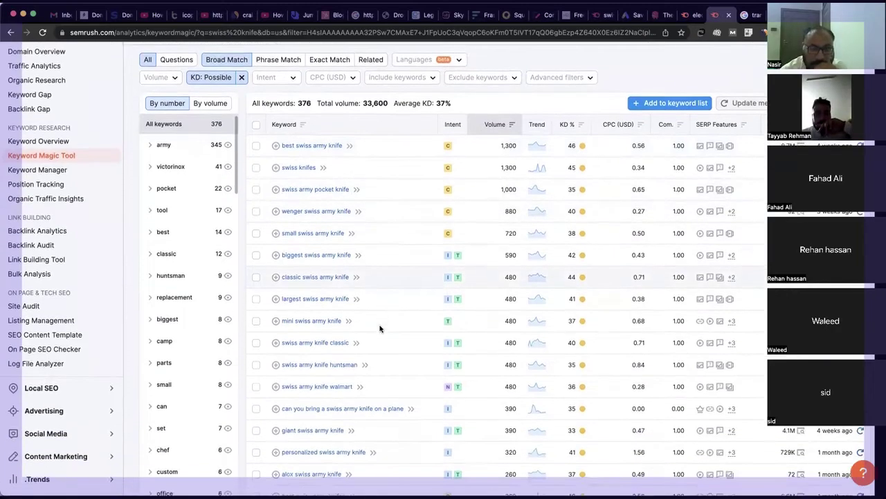
scroll(379, 328, "down", 5)
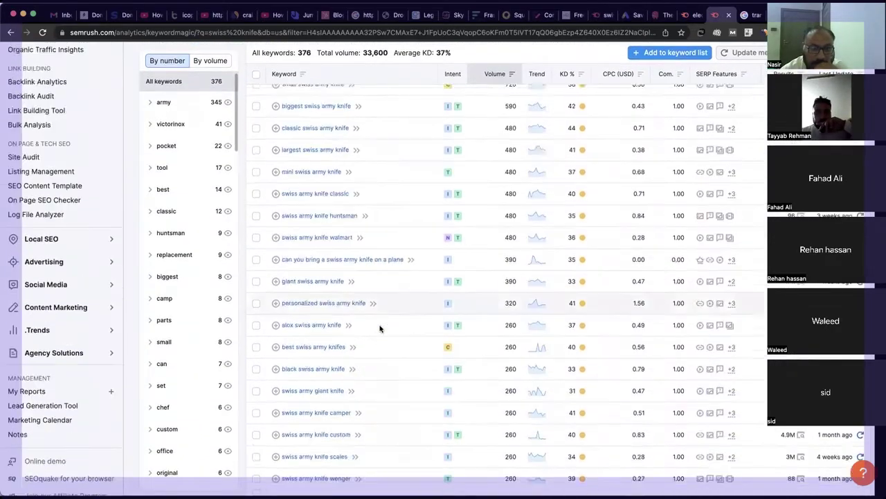
scroll(379, 328, "up", 7)
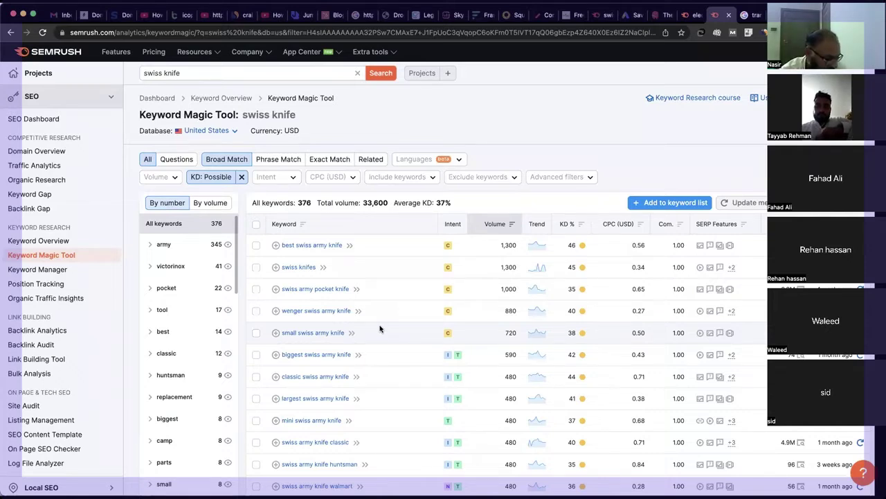
- Return to the Keyword Overview report for "swiss knife"
double_click(247, 74)
triple_click(247, 74)
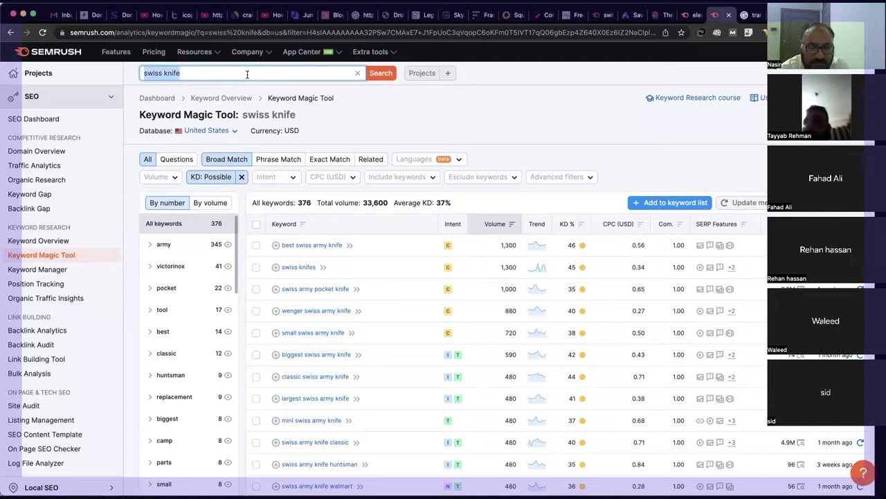
left_click(221, 98)
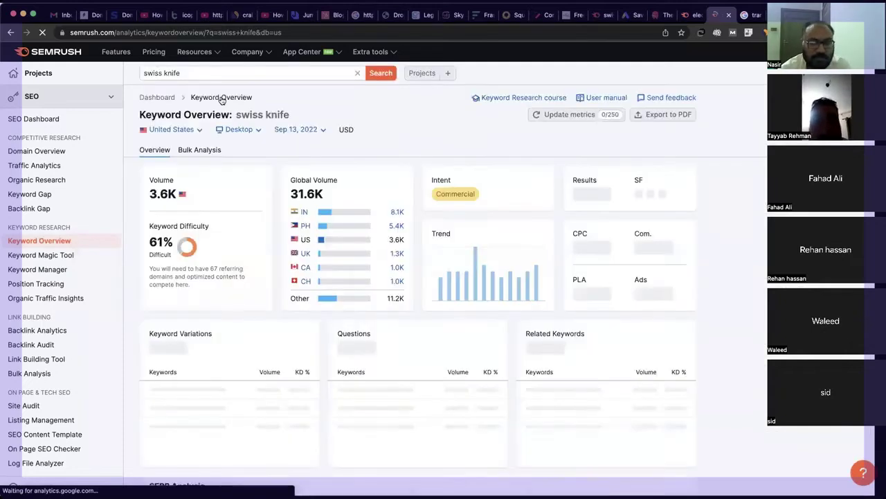
- Clear the keyword from the search field and close the suggestion list
left_click(227, 71)
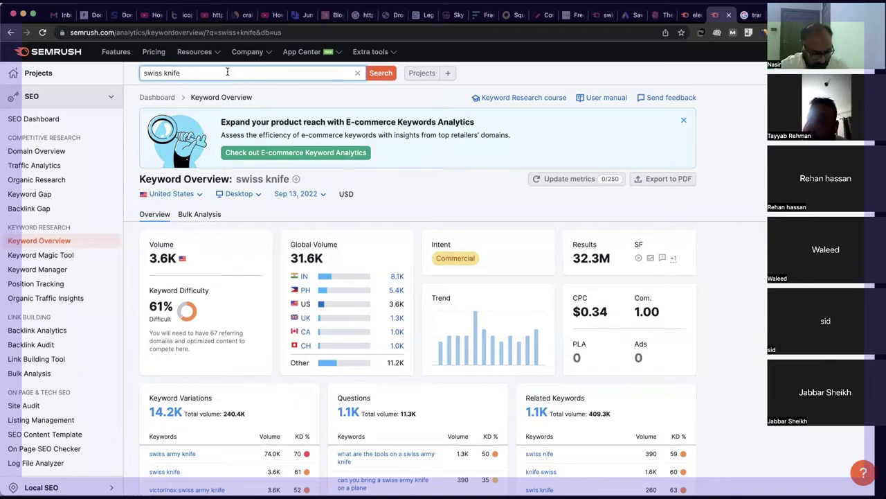
key("BackSpace")
key("BackSpace")
key("BackSpace")
key("BackSpace")
key("BackSpace")
key("BackSpace")
key("BackSpace")
key("BackSpace")
key("BackSpace")
key("BackSpace")
key("BackSpace")
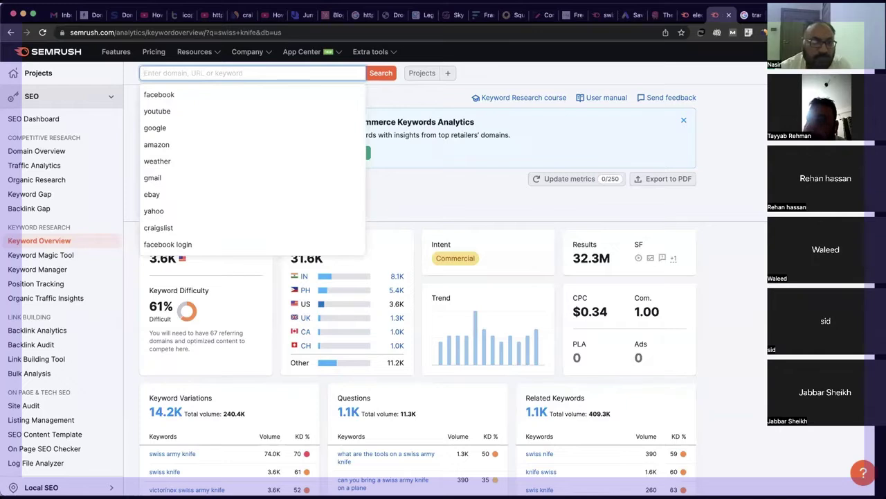
left_click(131, 79)
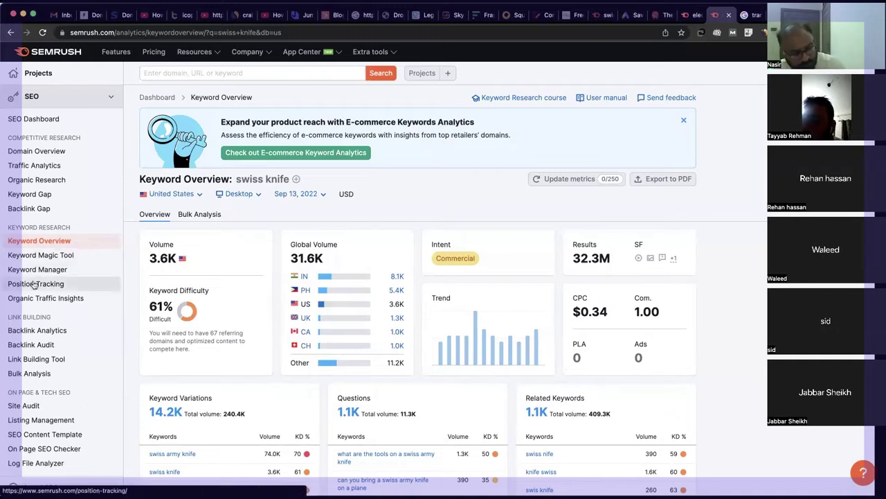
- Run a Keyword Overview search for "hockey gloves"
scroll(224, 407, "down", 1)
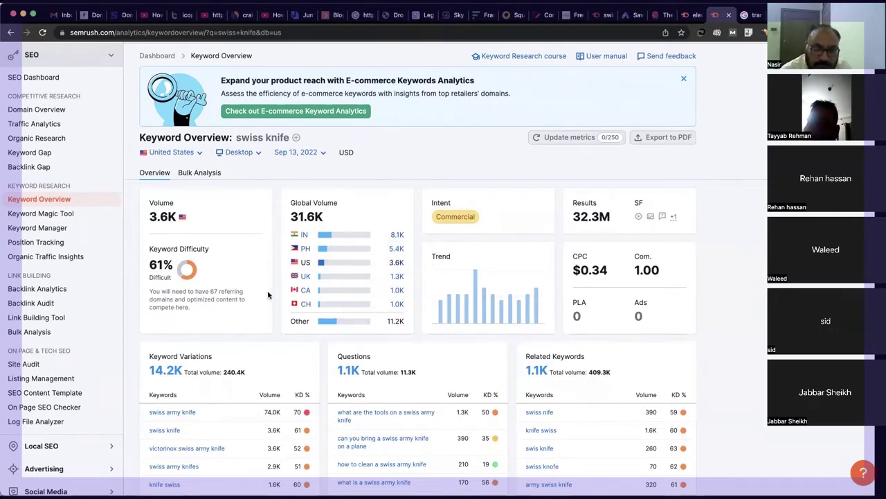
scroll(268, 295, "up", 1)
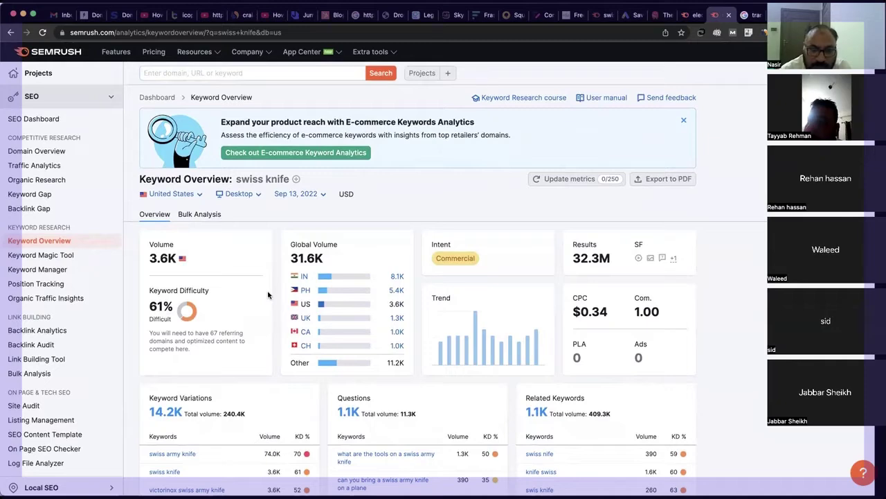
scroll(268, 295, "down", 5)
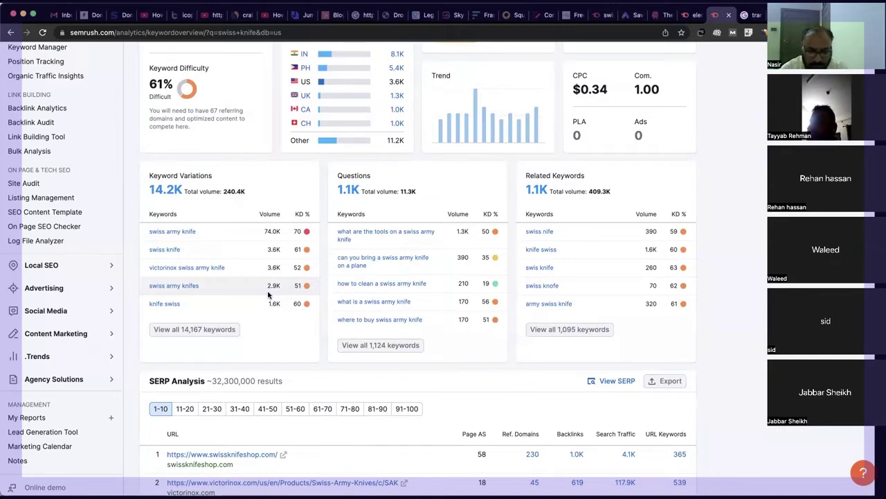
scroll(268, 294, "up", 5)
left_click(206, 73)
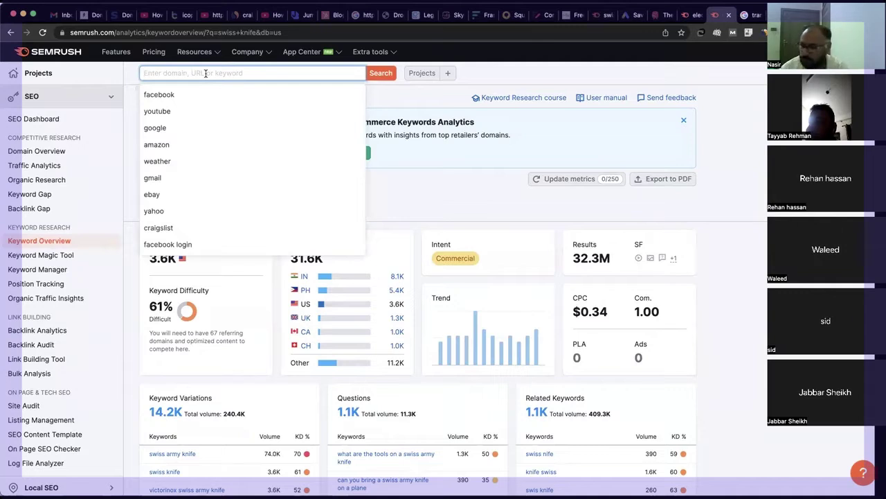
type("ho")
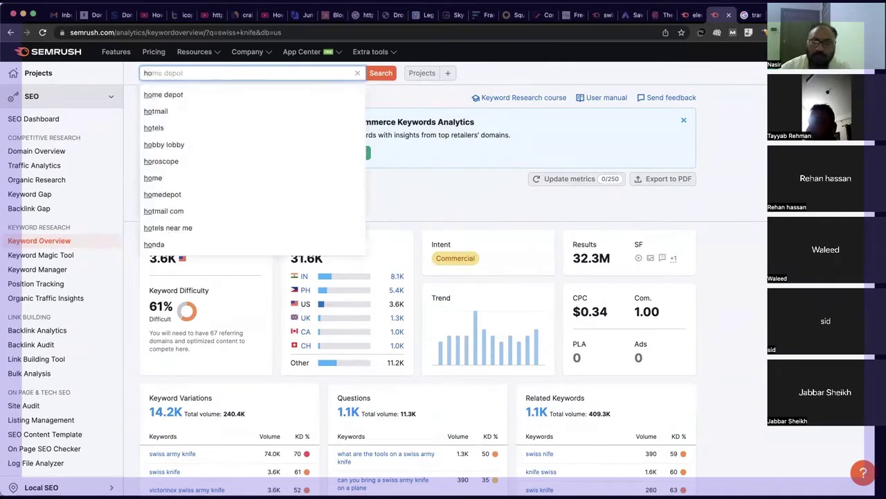
type("ckey glu")
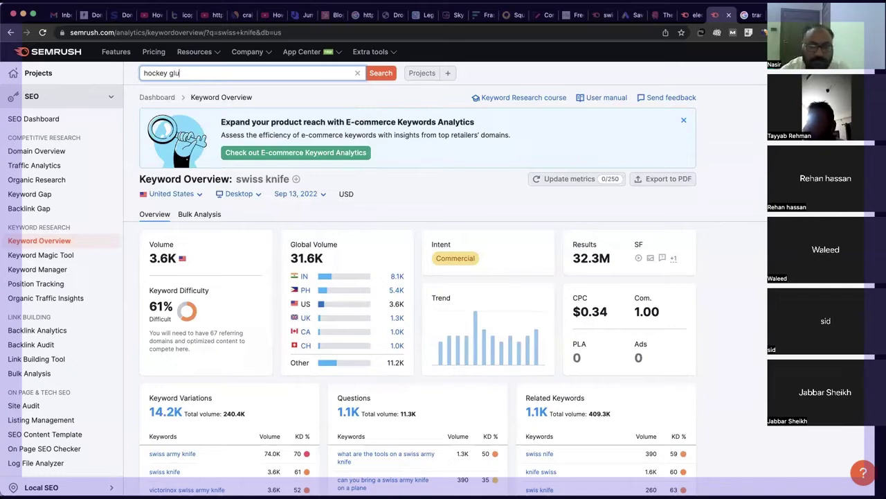
key("BackSpace")
type("oves")
key("Return")
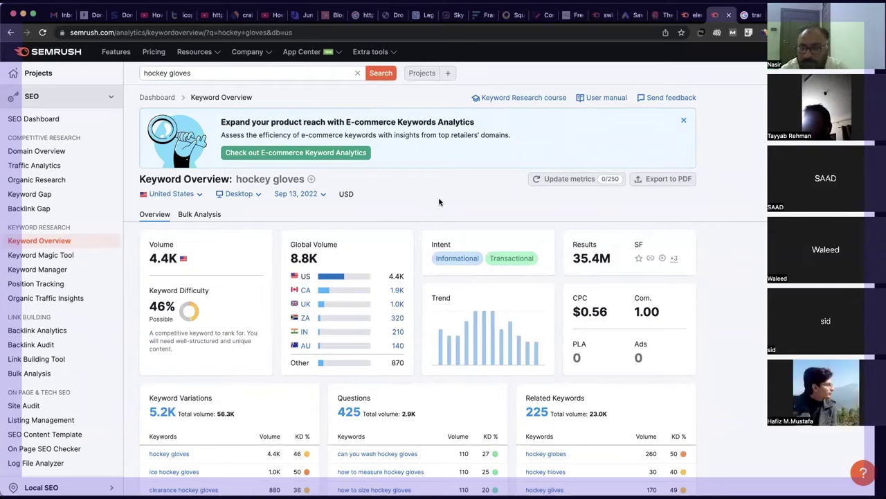
- Review the volume, difficulty, trend and keyword ideas in the "hockey gloves" overview
scroll(439, 202, "down", 2)
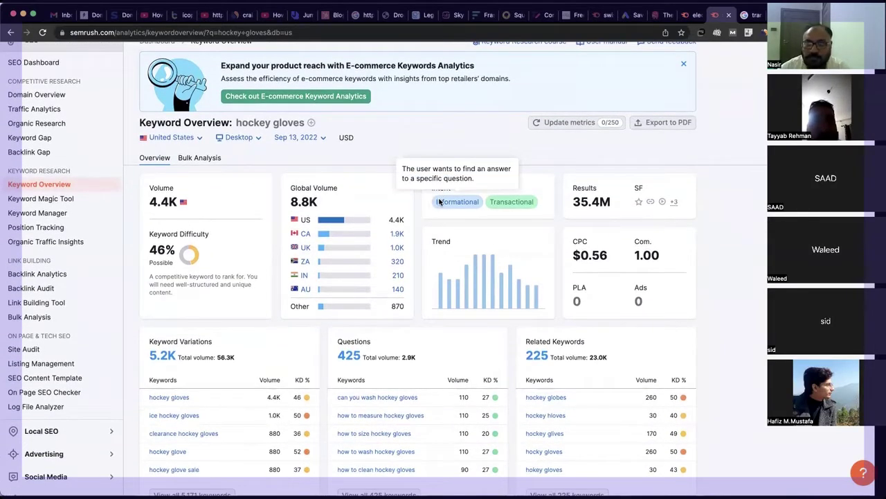
scroll(439, 202, "down", 2)
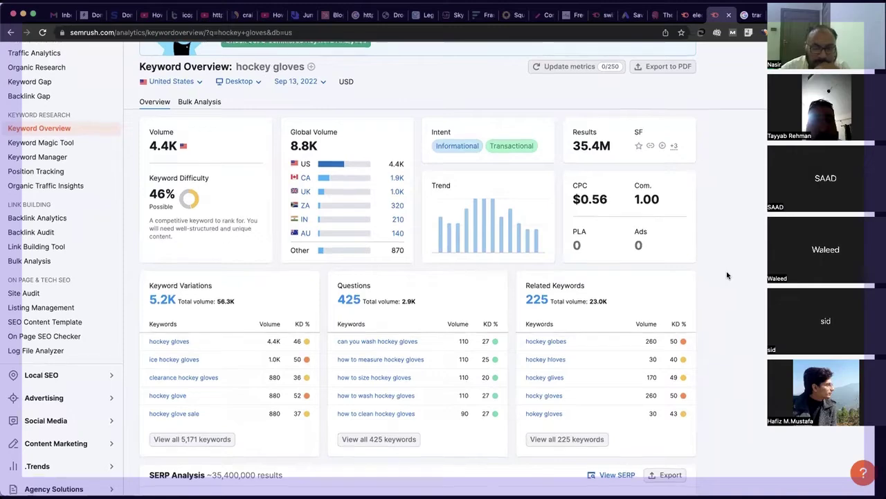
scroll(727, 275, "down", 1)
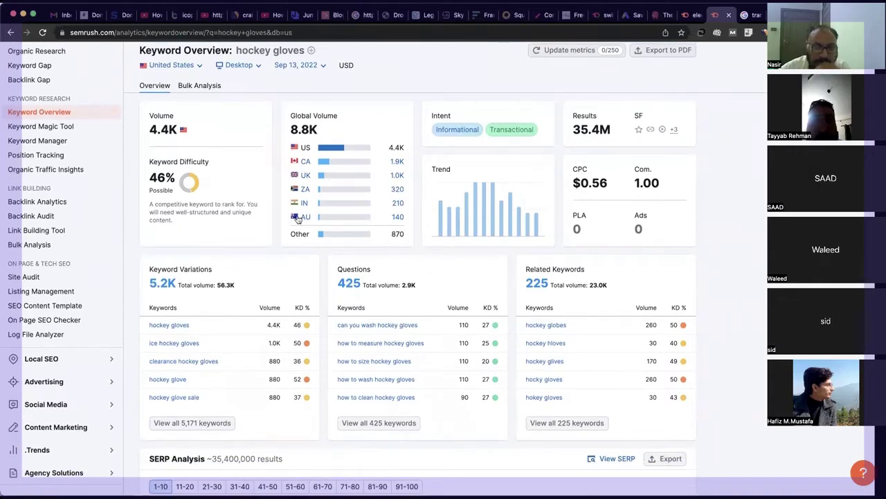
- Copy the keyword "hockey gloves", switch to Google Trends and explore it there in place of "swiss knife"
scroll(284, 174, "up", 5)
left_click(229, 72)
key("super+c")
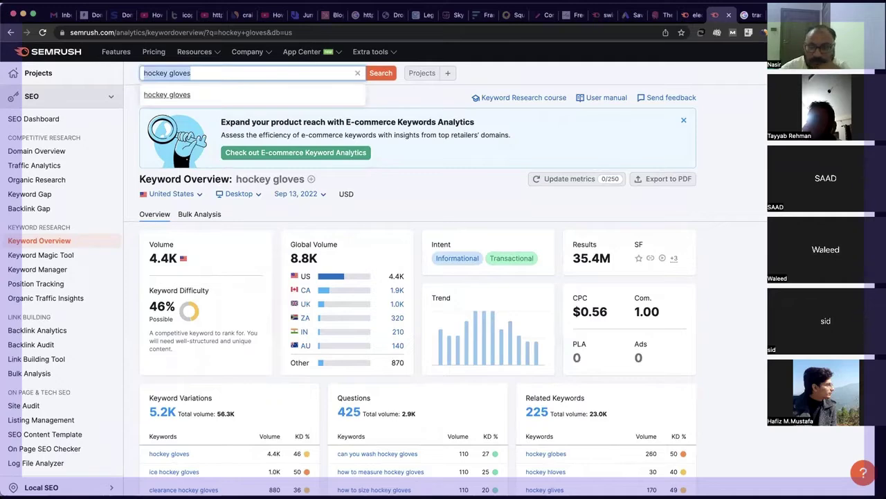
key("ctrl+Tab")
scroll(235, 131, "up", 5)
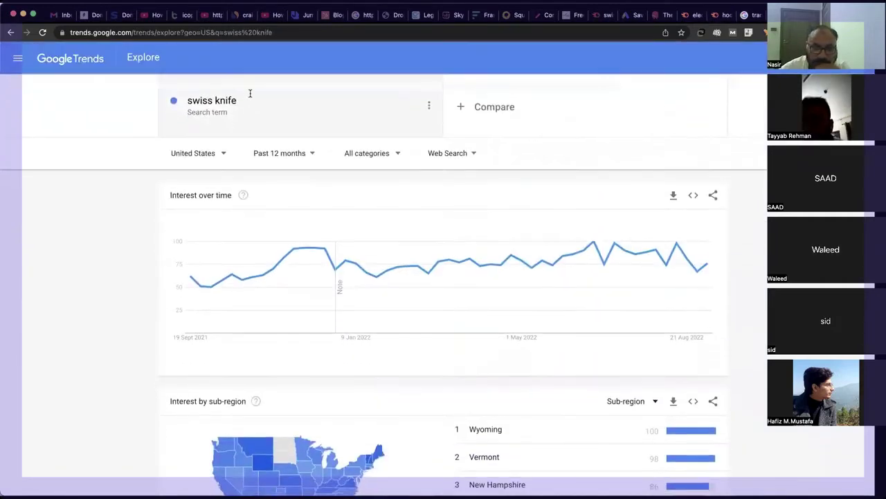
left_click(250, 93)
key("super+v")
key("Return")
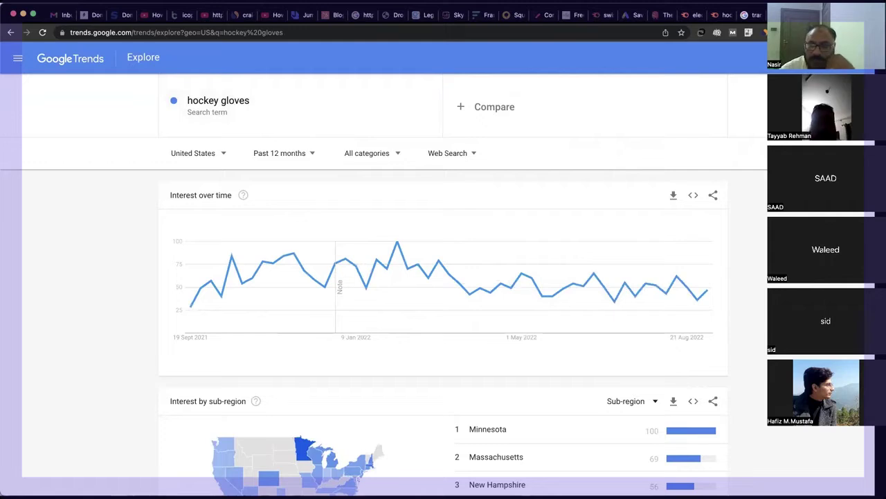
- Examine the sub-region interest, related topics and related queries for "hockey gloves"
scroll(408, 297, "down", 5)
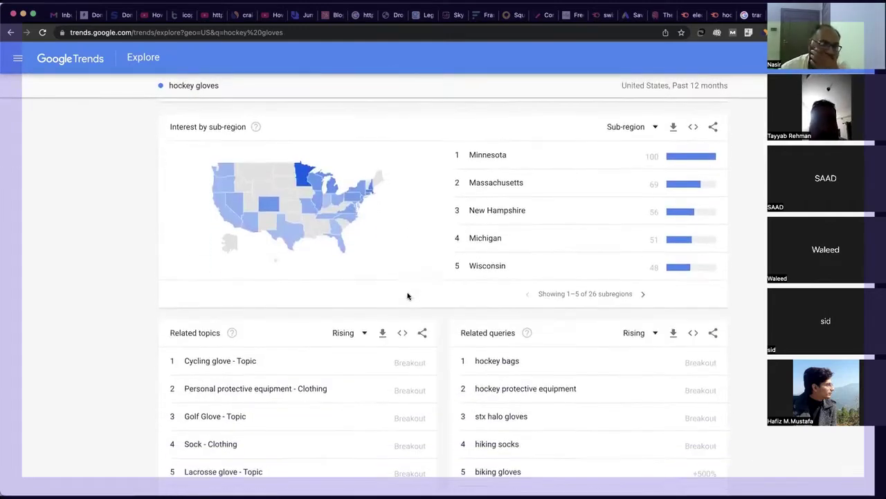
scroll(408, 296, "down", 1)
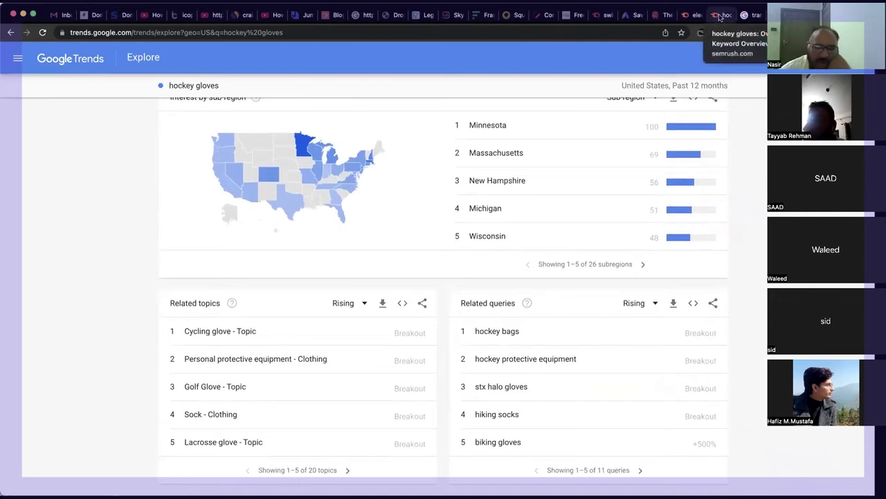
left_click(644, 304)
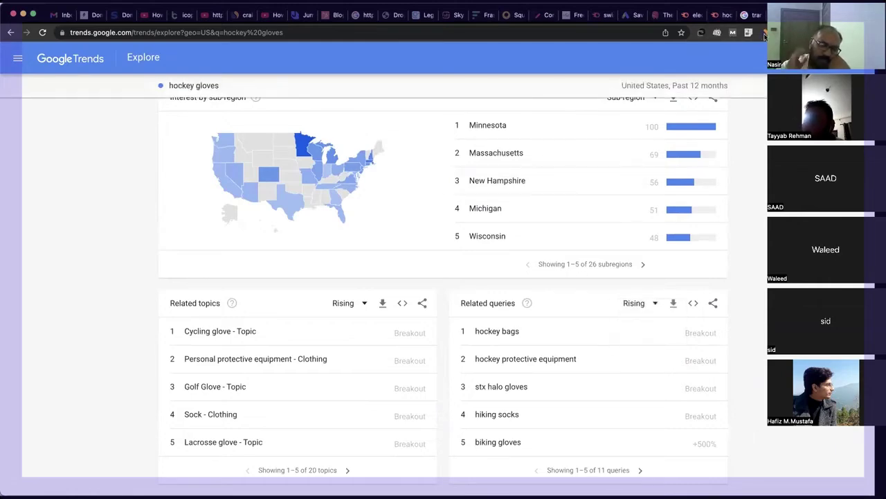
- Switch back to Semrush and run a Keyword Overview search for "biker gloves"
left_click(718, 17)
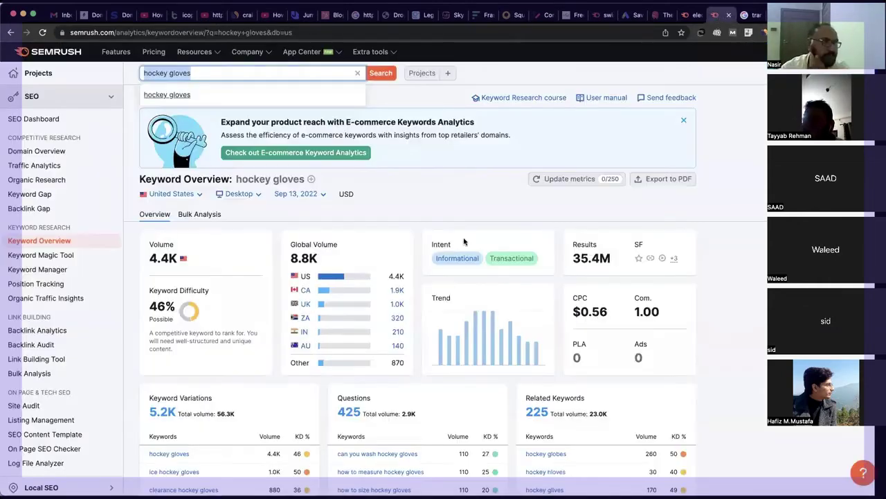
scroll(298, 318, "down", 3)
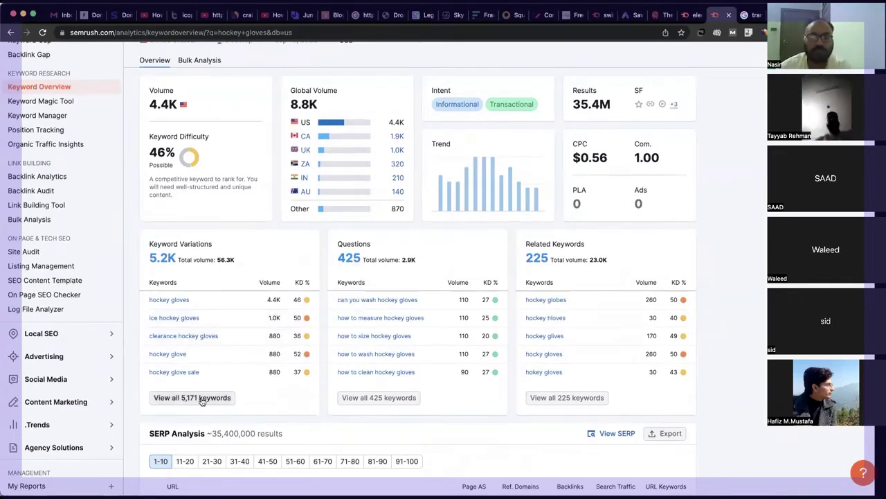
scroll(187, 242, "up", 3)
left_click(165, 73)
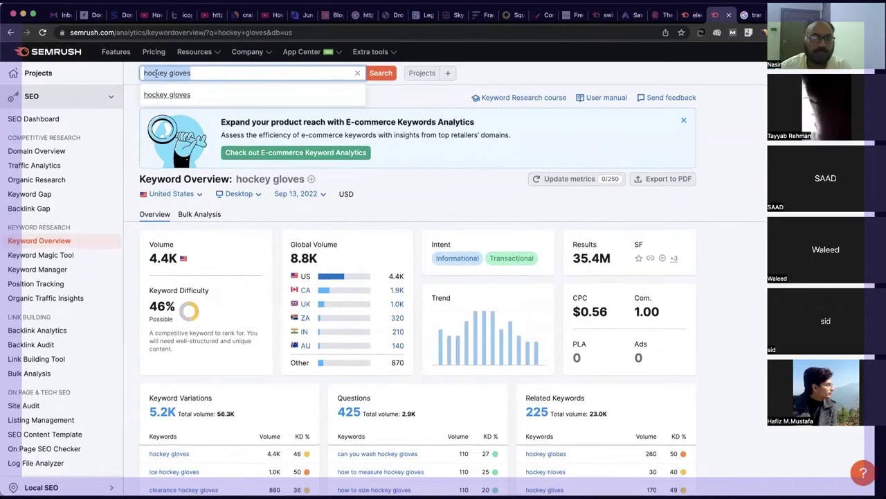
double_click(157, 73)
type("biker")
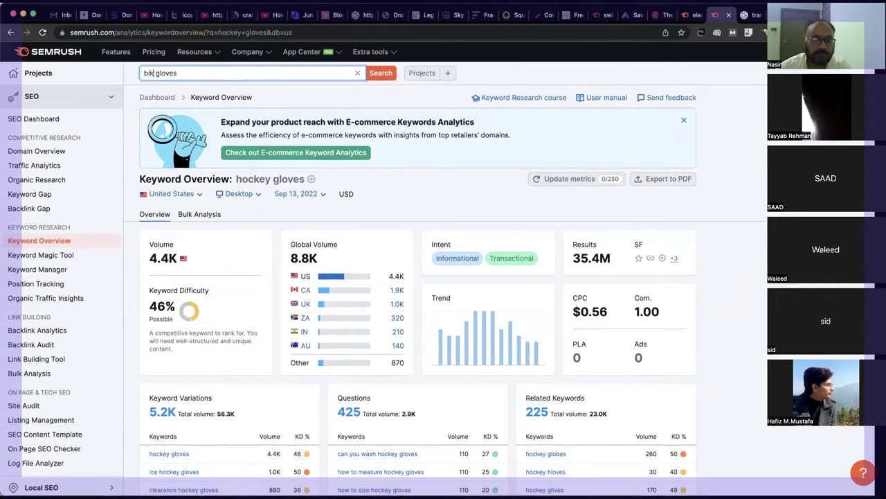
key("Return")
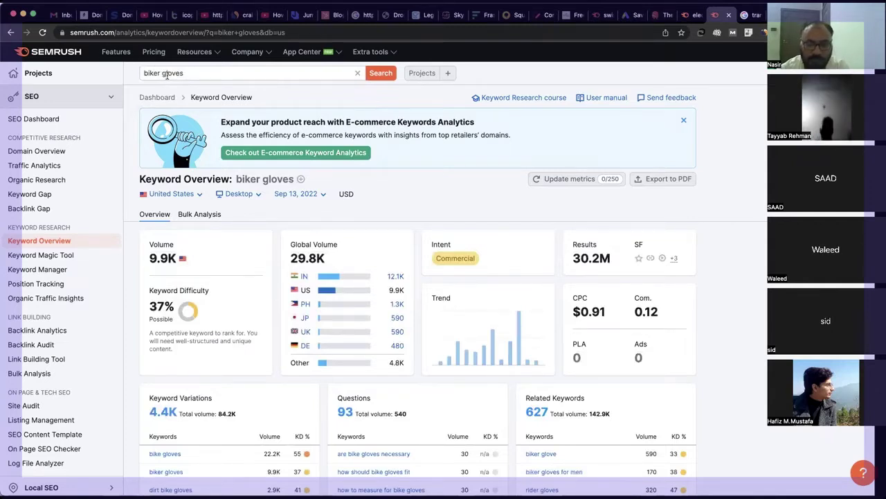
- Look through the keyword ideas and the top 10 SERP Analysis pages for "biker gloves"
scroll(166, 76, "down", 2)
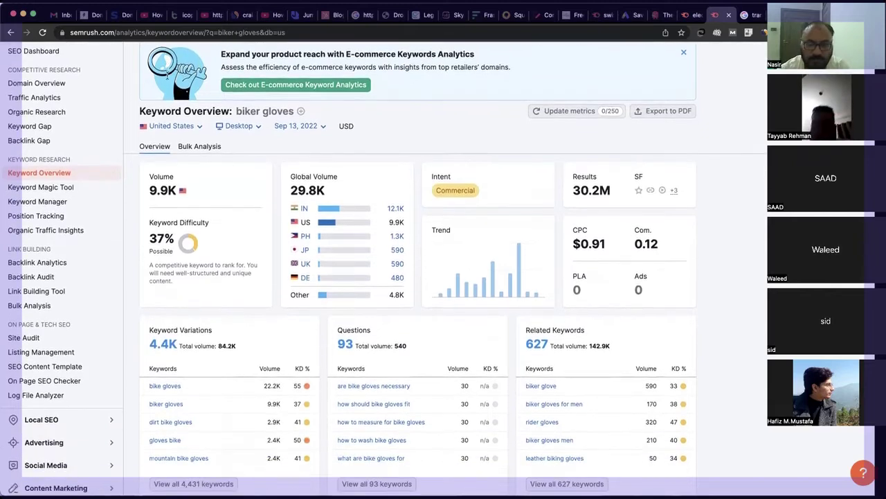
scroll(167, 76, "down", 4)
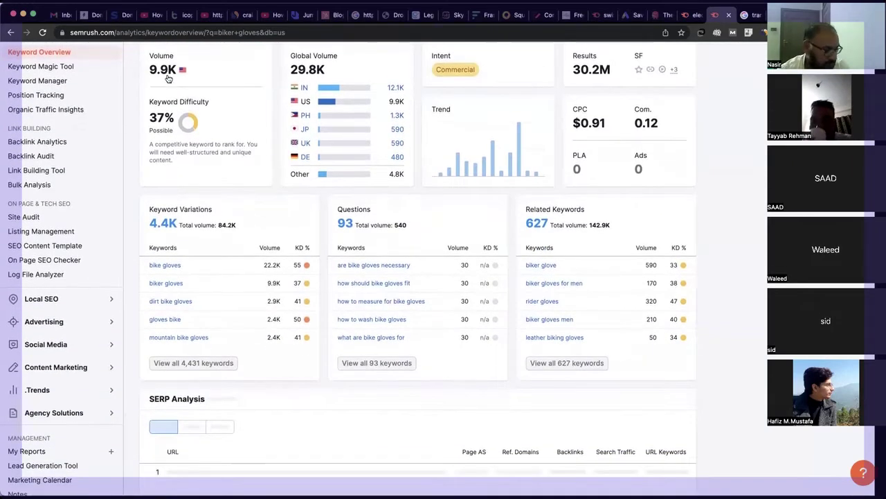
scroll(167, 78, "down", 5)
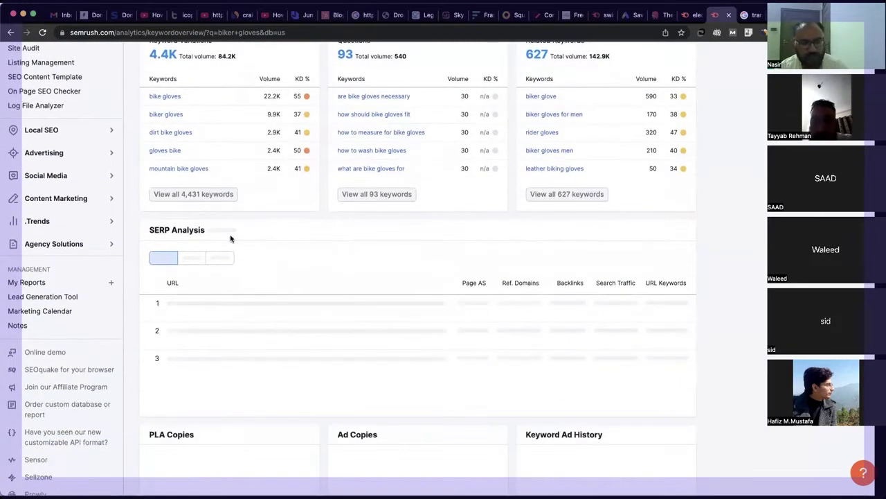
scroll(231, 238, "down", 6)
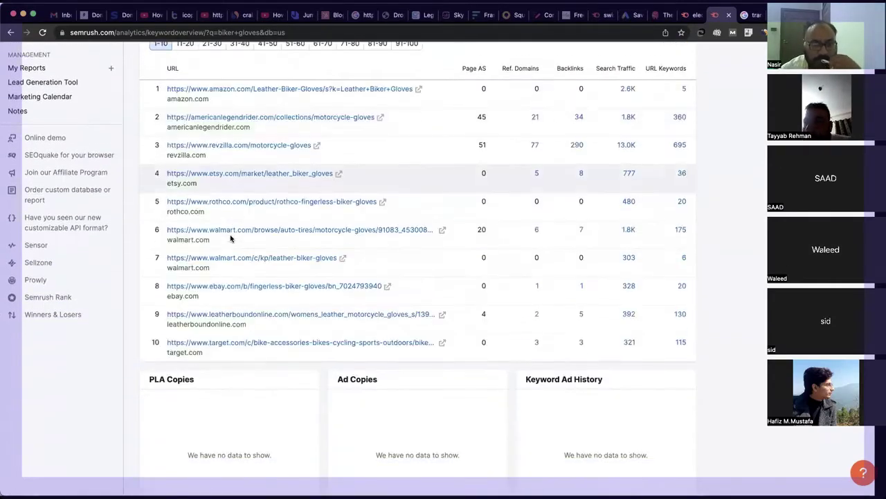
scroll(231, 237, "up", 2)
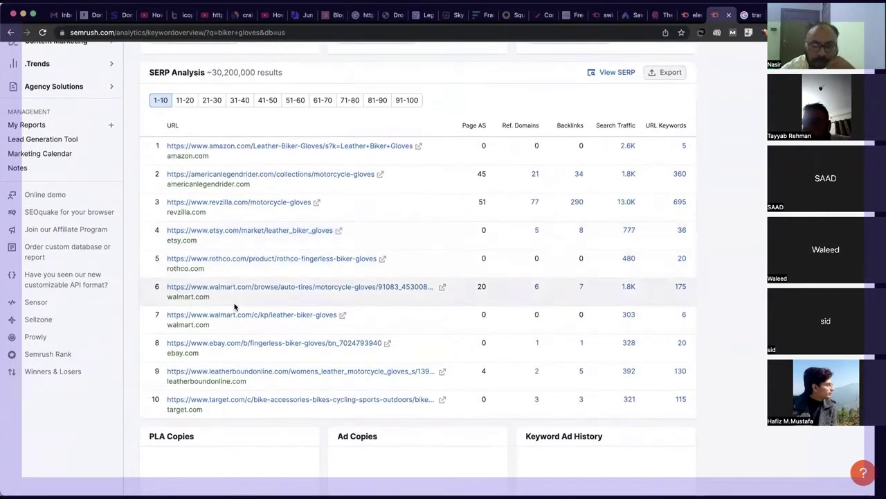
scroll(234, 307, "up", 2)
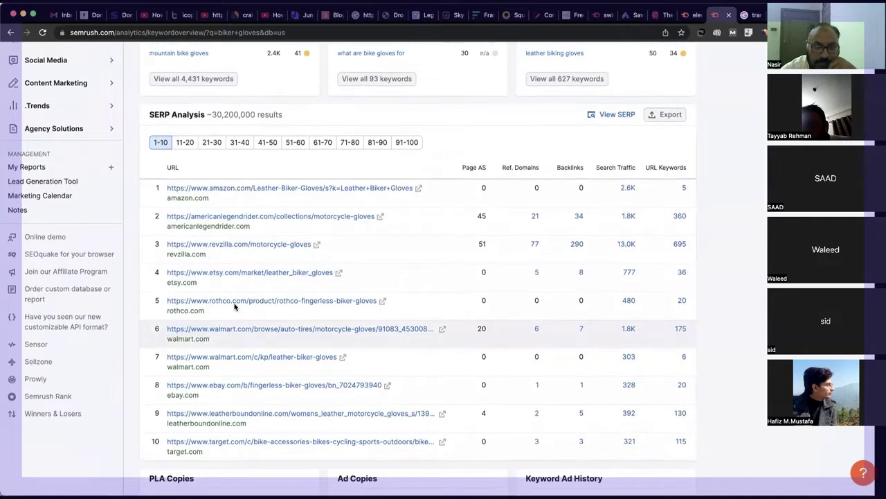
scroll(234, 306, "up", 12)
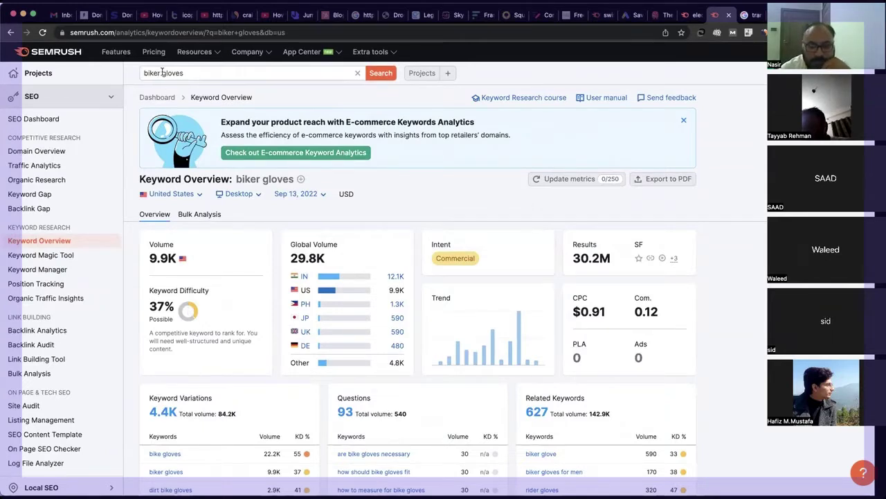
- Replace "gloves" with "pants" in the search keyword and run the Keyword Overview for "biker pants"
left_click_drag(162, 73, 200, 84)
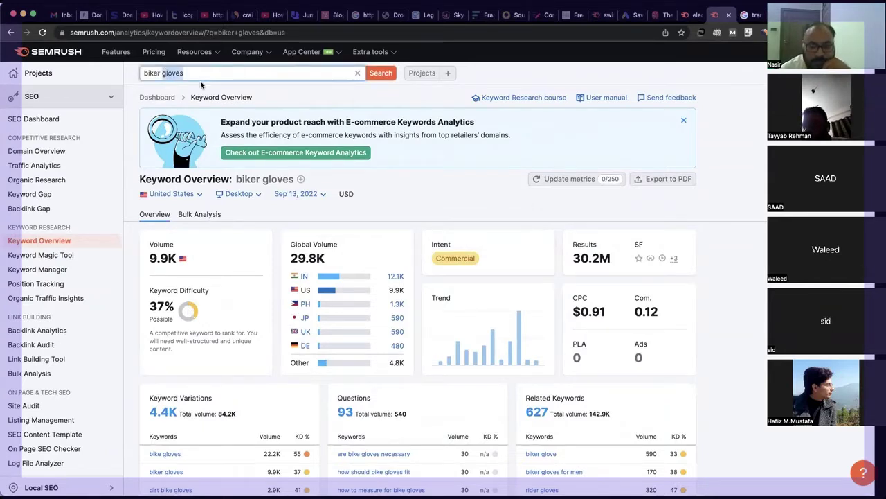
type("pants")
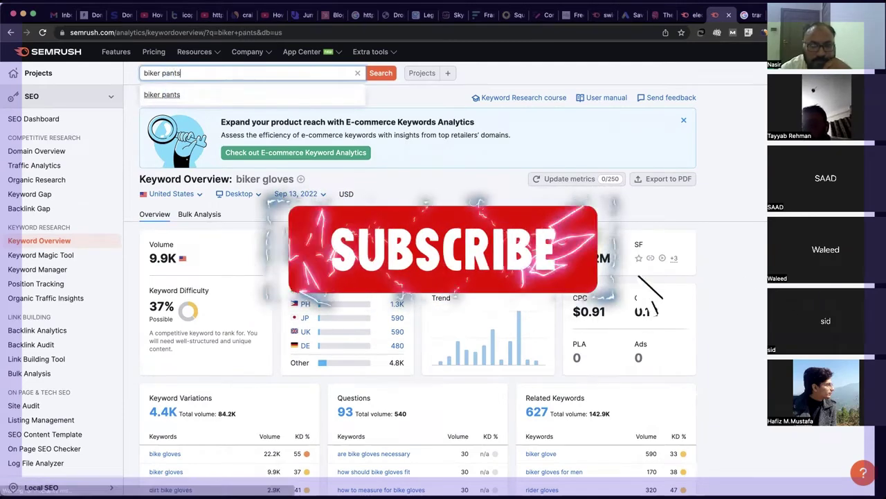
key("Return")
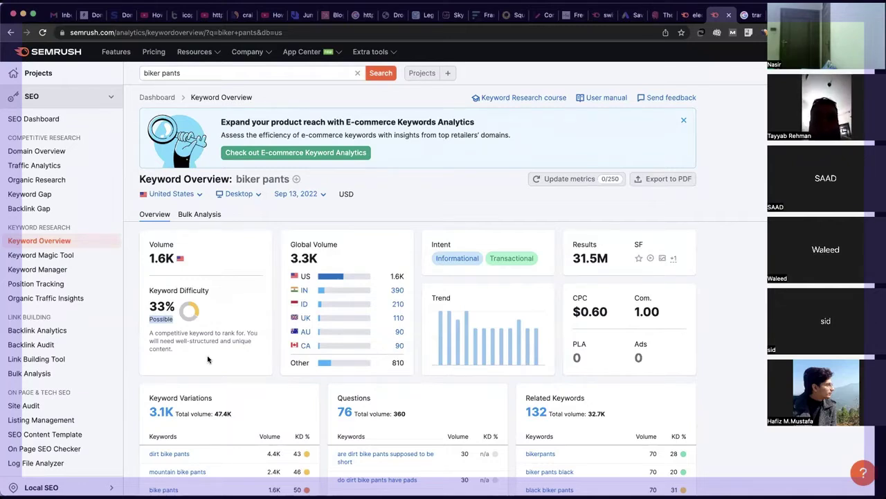
- Replace "pants" with "jacket" in the search keyword and run the Keyword Overview for "biker jacket"
double_click(170, 74)
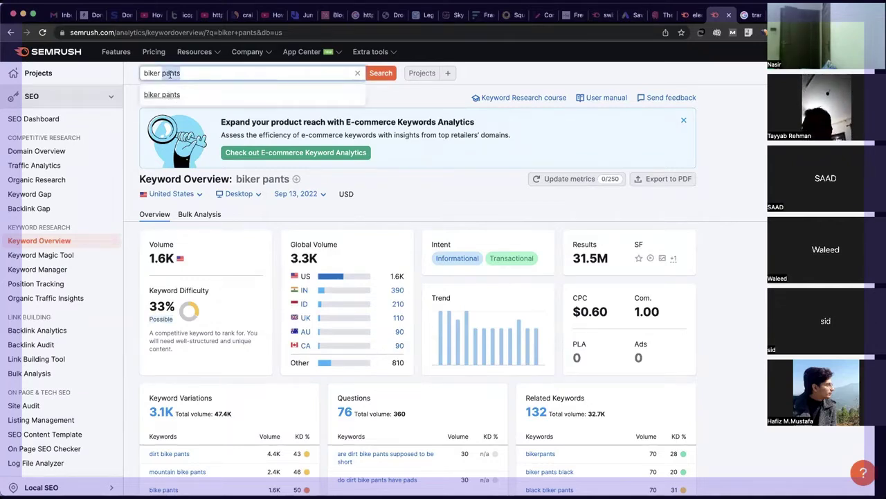
type("gacke")
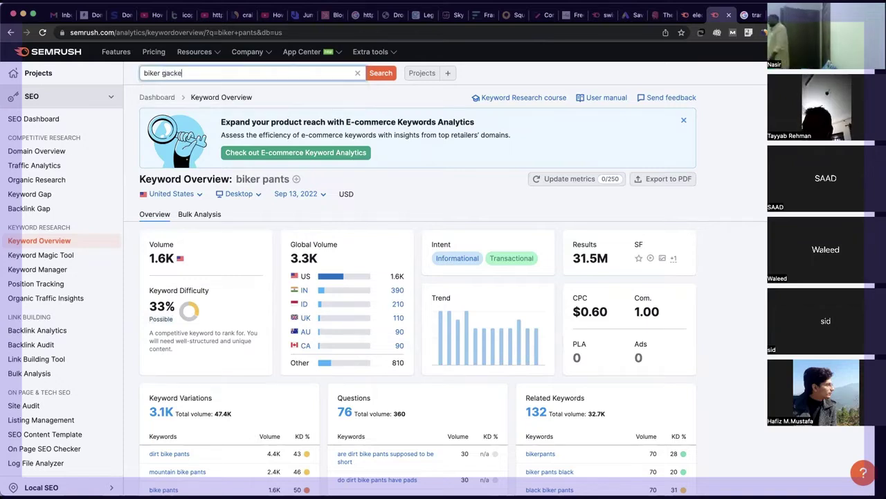
key("BackSpace")
key("BackSpace")
key("BackSpace")
key("BackSpace")
key("BackSpace")
type("ja")
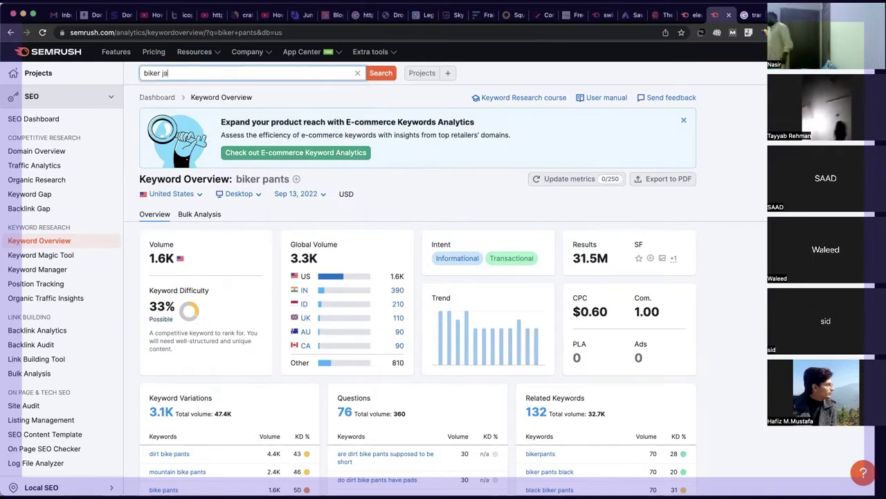
type("cket")
key("Return")
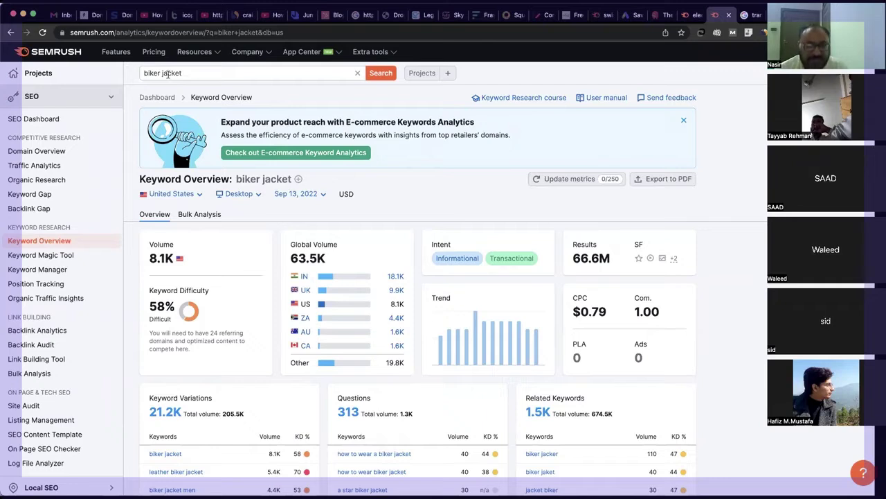
- Go back to the Keyword Overview for "biker pants" and review its metrics and keyword ideas
left_click(10, 32)
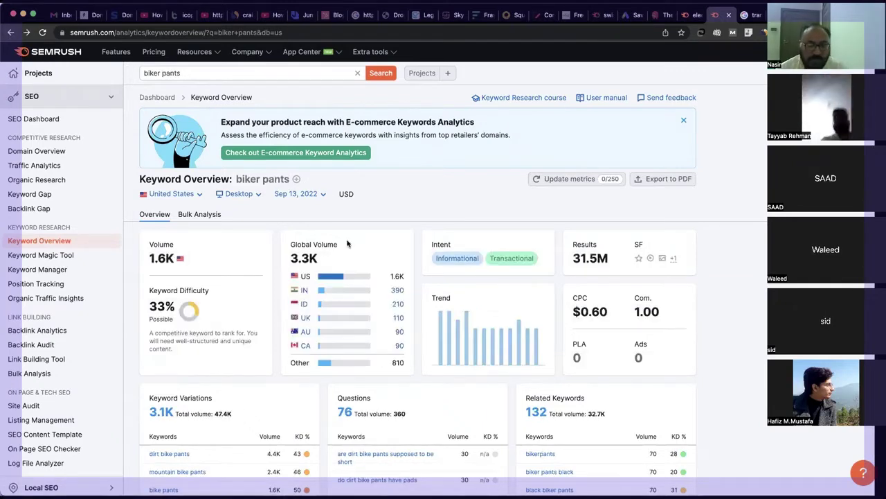
scroll(347, 243, "down", 3)
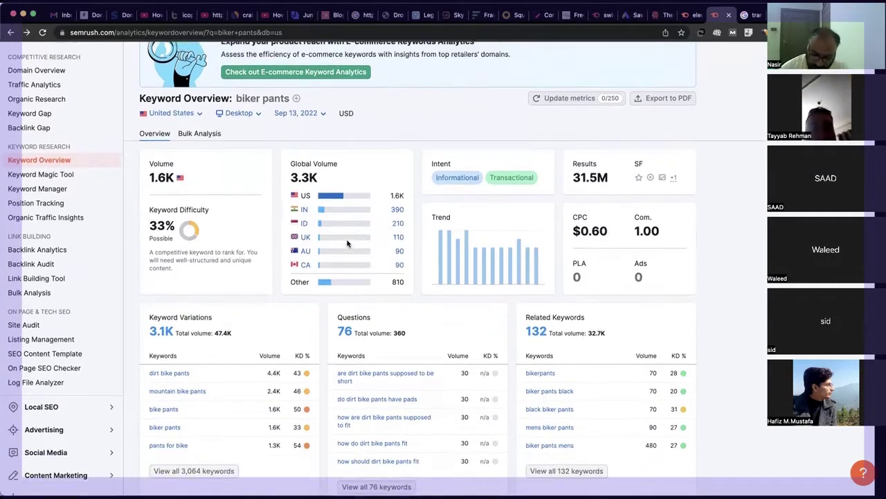
scroll(346, 243, "up", 3)
scroll(347, 243, "down", 3)
scroll(347, 243, "up", 3)
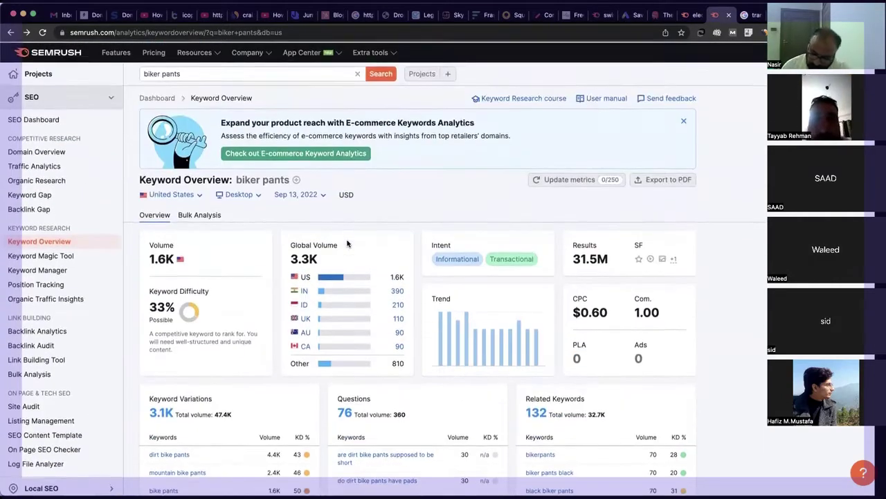
scroll(347, 243, "down", 1)
scroll(346, 243, "down", 3)
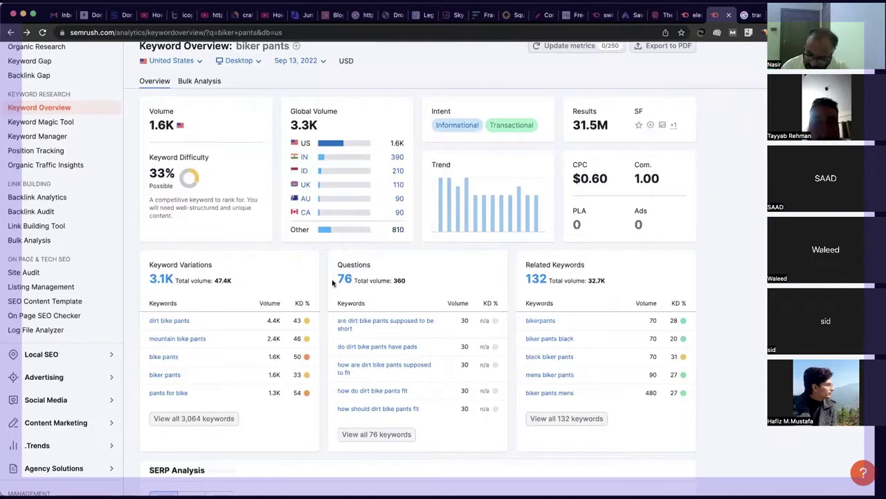
- Open the full list of keyword variations for "biker pants" and filter it to Easy keyword difficulty (15–29%)
left_click(201, 390)
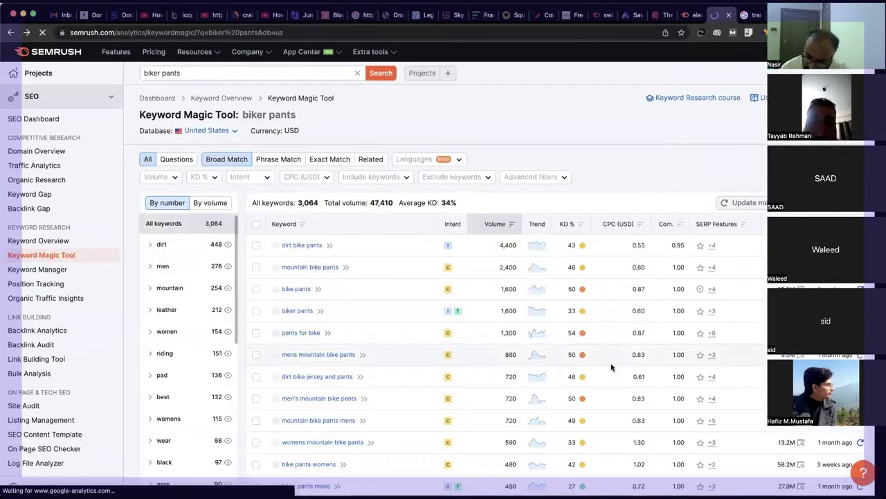
left_click(210, 178)
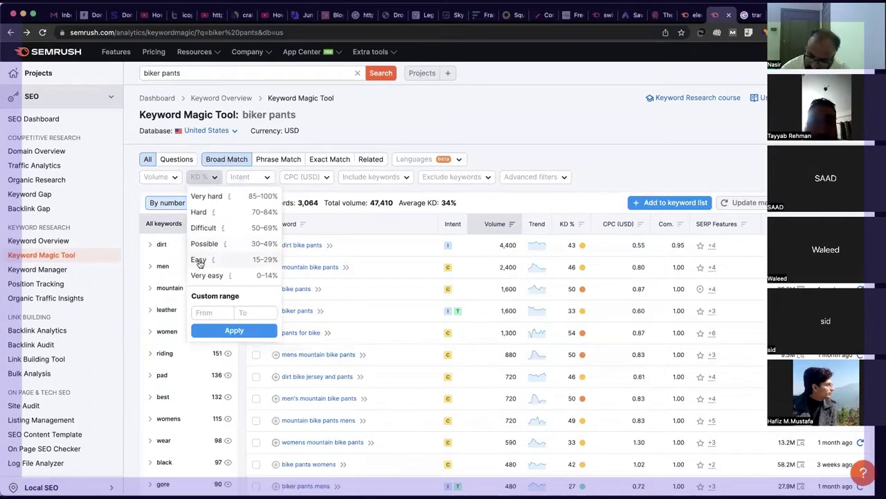
left_click(199, 259)
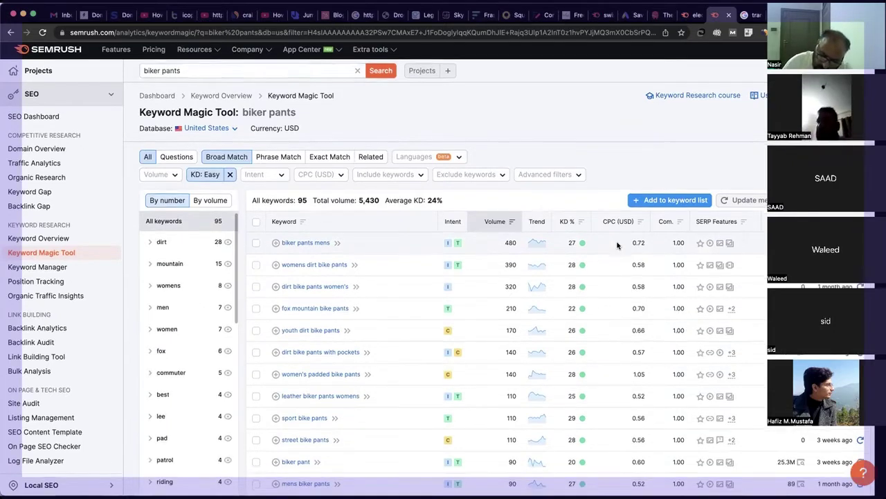
- Examine the Easy keyword variations of "biker pants", comparing their volume, trend, difficulty, CPC and competition
scroll(617, 245, "down", 3)
scroll(617, 244, "up", 1)
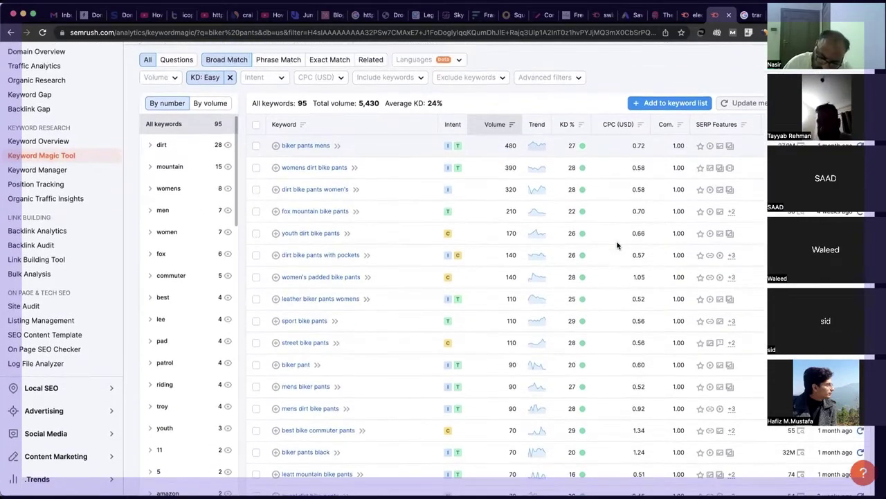
scroll(618, 244, "up", 2)
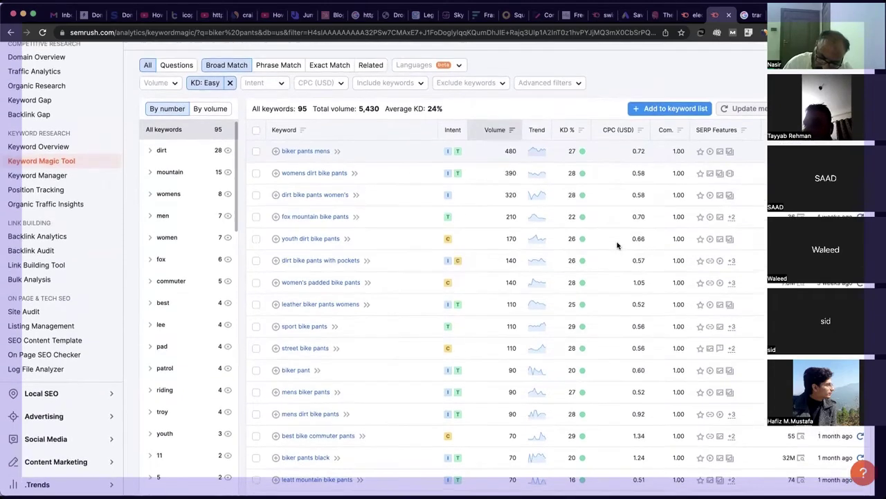
scroll(618, 245, "down", 2)
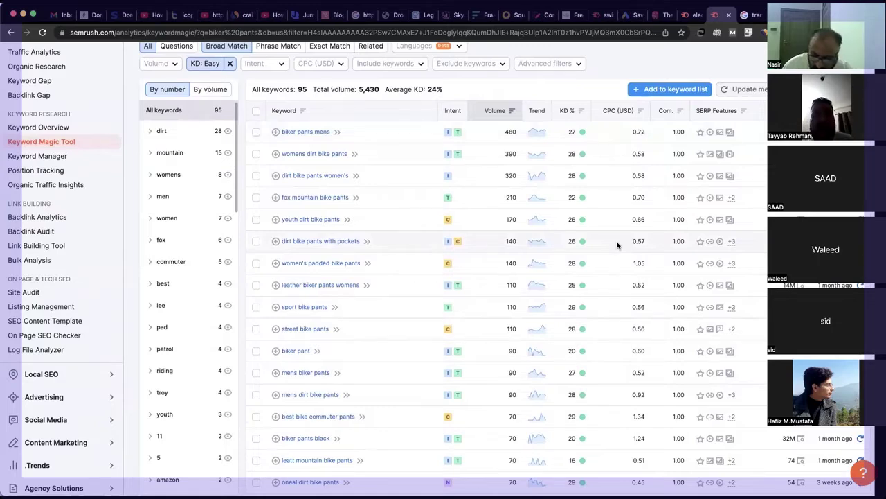
scroll(618, 245, "down", 1)
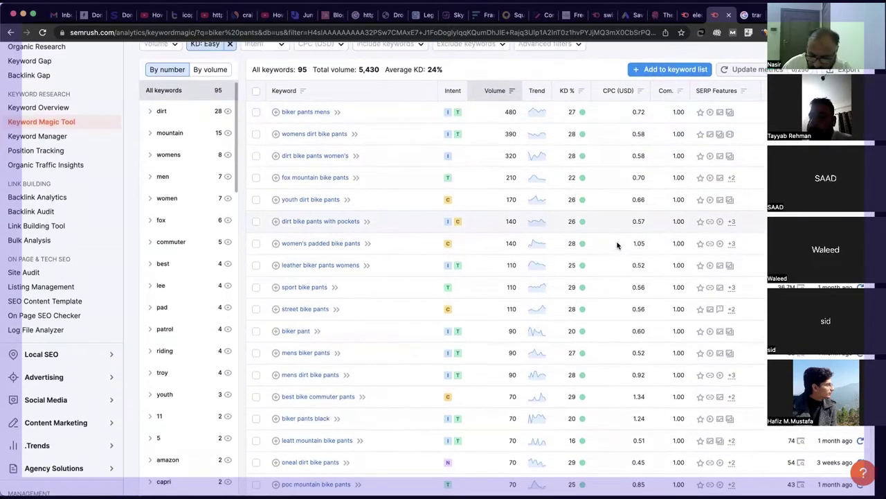
scroll(618, 245, "up", 1)
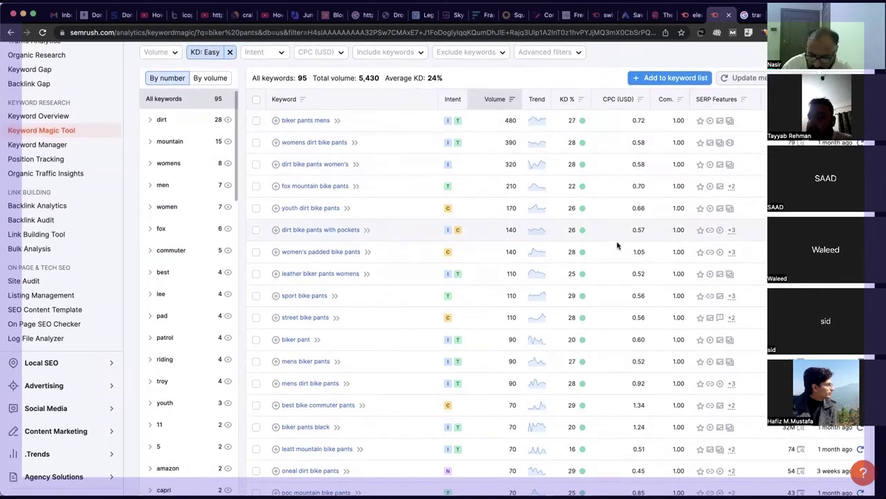
scroll(618, 245, "up", 1)
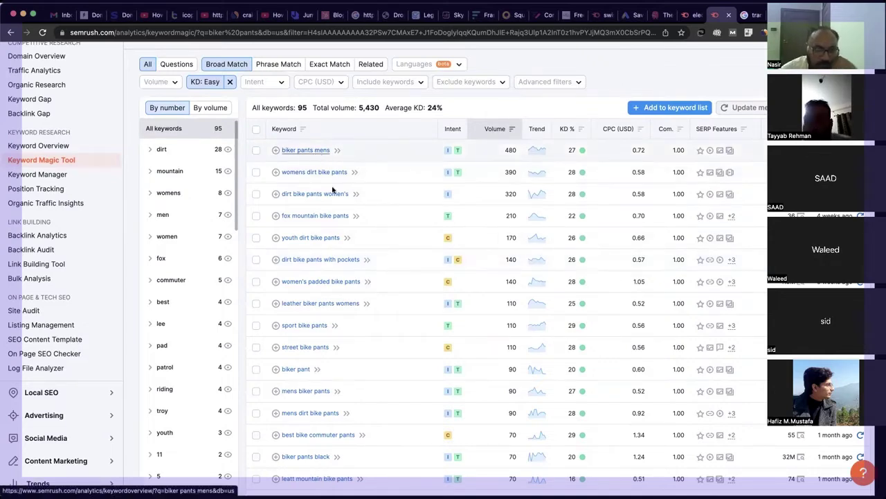
scroll(369, 299, "up", 1)
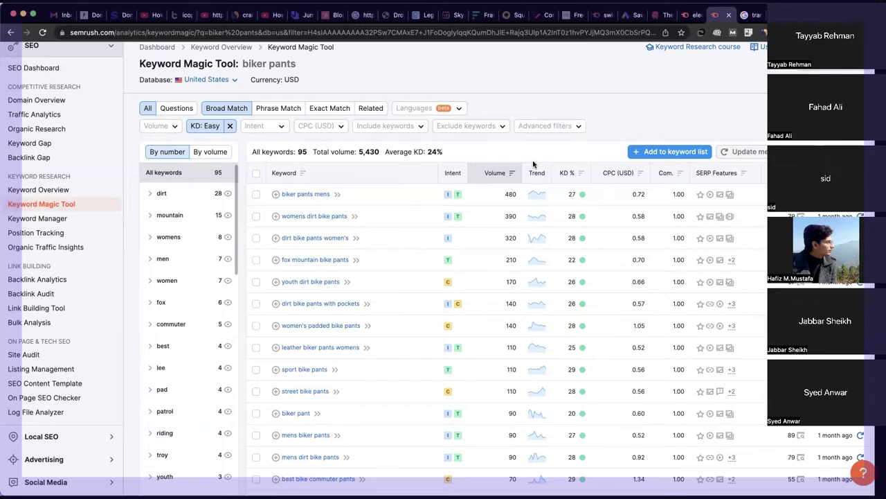
scroll(533, 164, "up", 3)
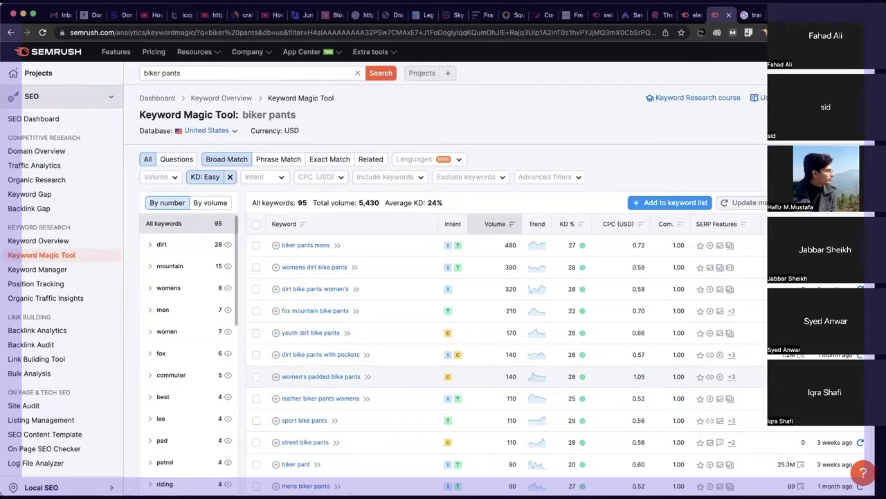
scroll(443, 277, "down", 2)
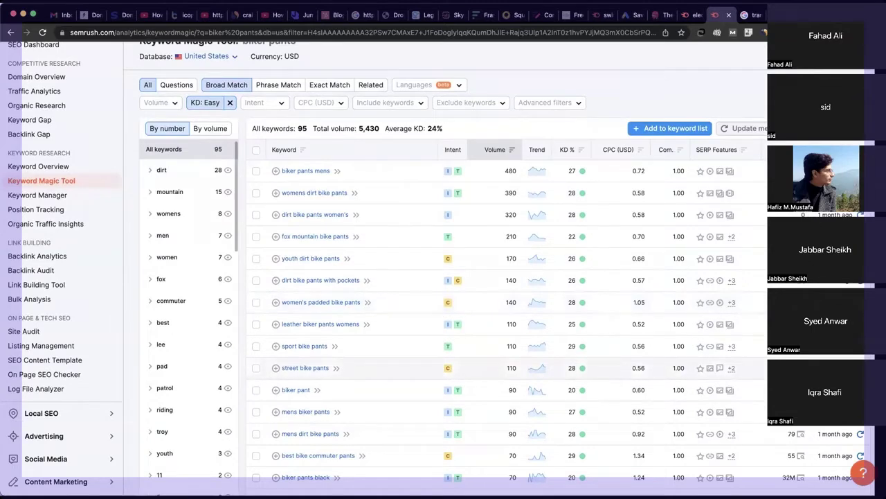
scroll(653, 213, "up", 2)
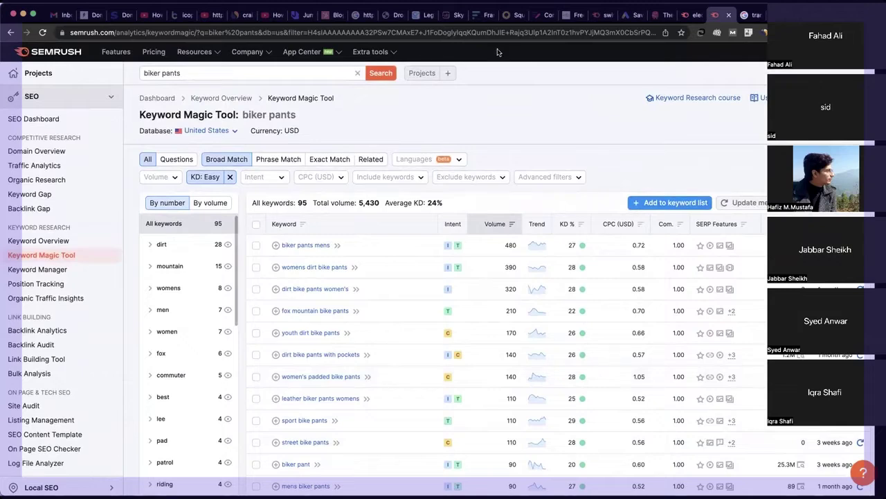
- Copy the keyword "biker pants", search Google for it in a new browser tab, and highlight the number of results
left_click(241, 72)
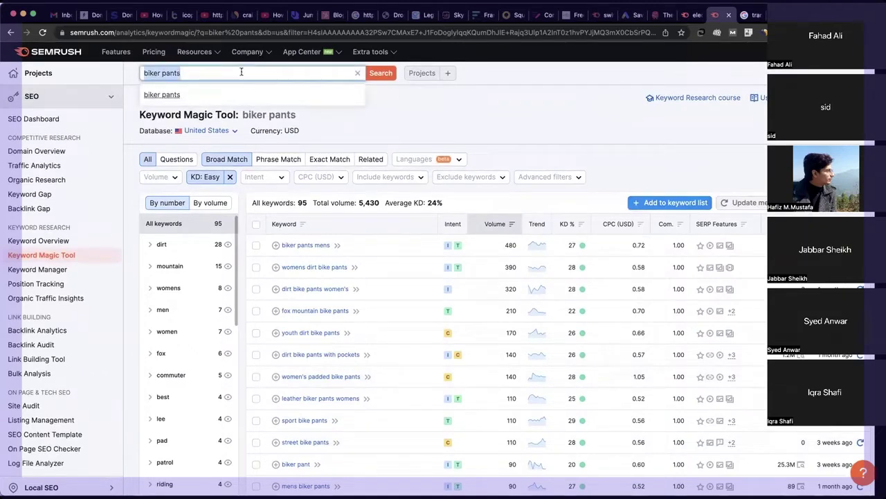
key("ctrl+c")
key("ctrl+t")
key("ctrl+v")
key("Return")
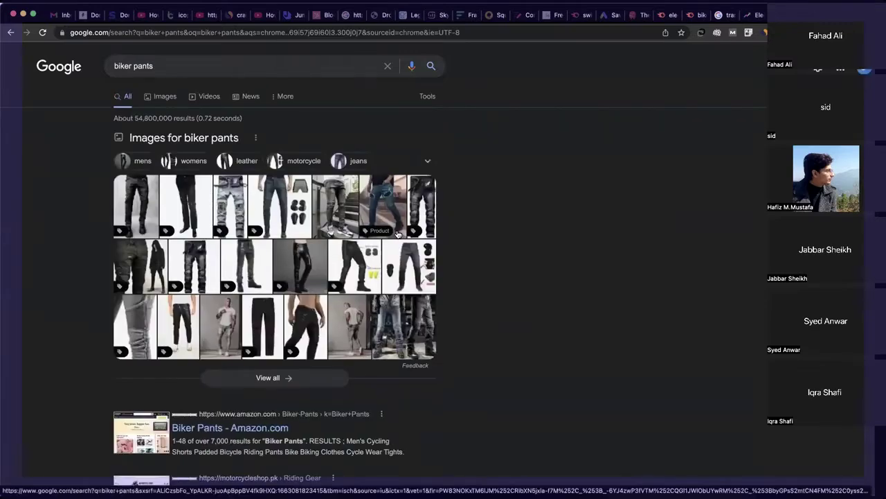
left_click_drag(134, 118, 172, 118)
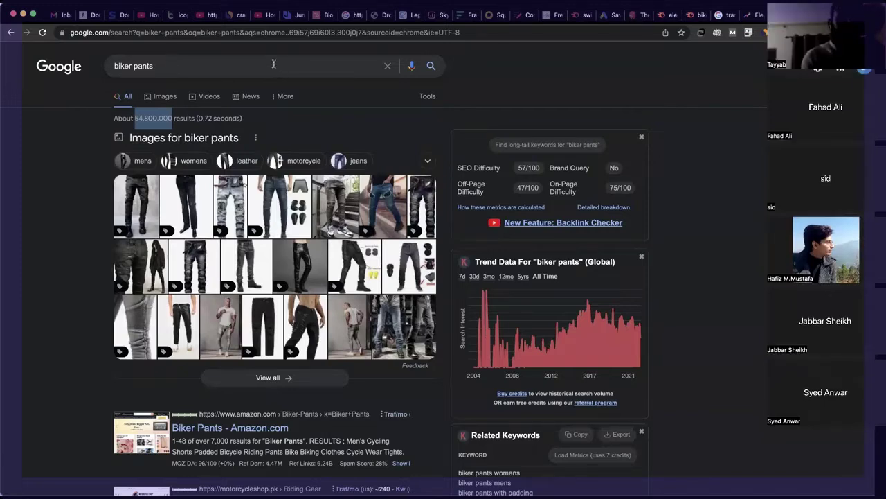
left_click(272, 34)
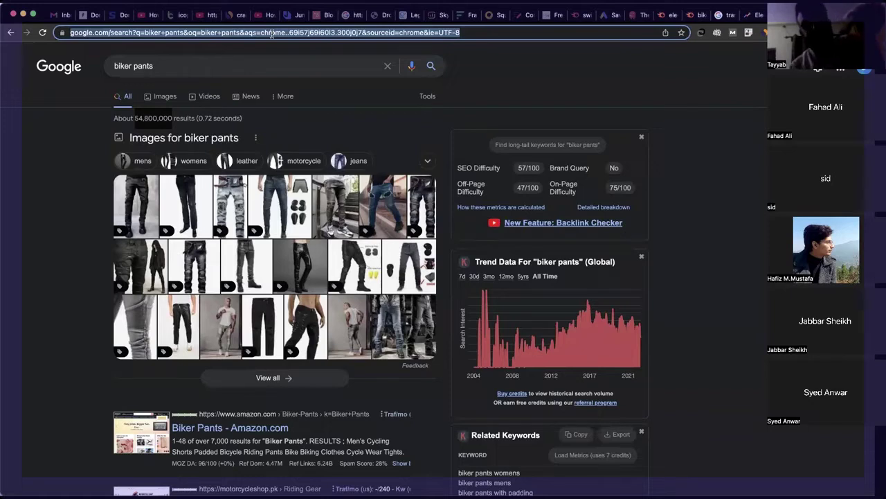
- Copy the keyword "biker pants mens" from the Semrush list and search Google for it in place of "biker pants"
left_click(698, 14)
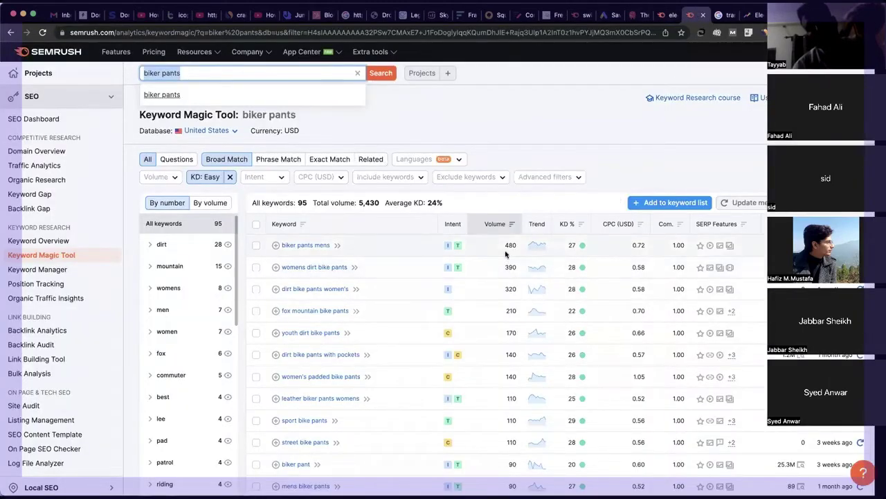
left_click_drag(332, 248, 280, 248)
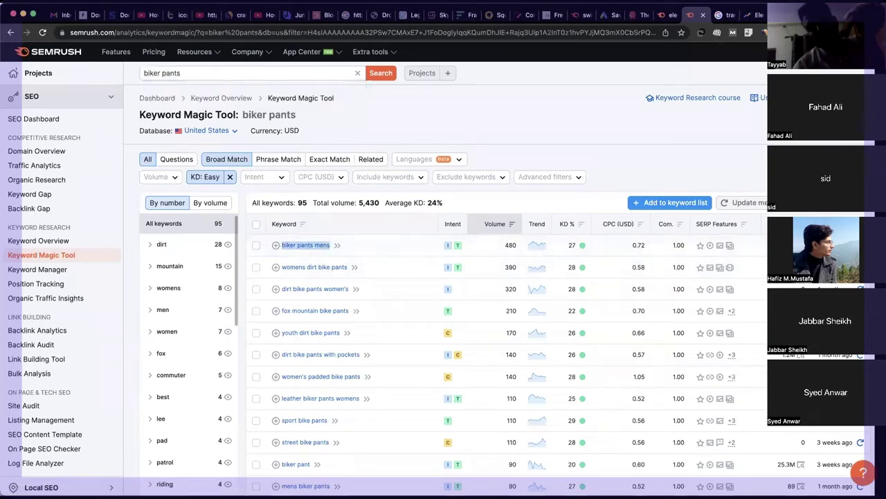
key("ctrl+c")
key("ctrl+Tab")
left_click(229, 66)
key("ctrl+a")
key("ctrl+v")
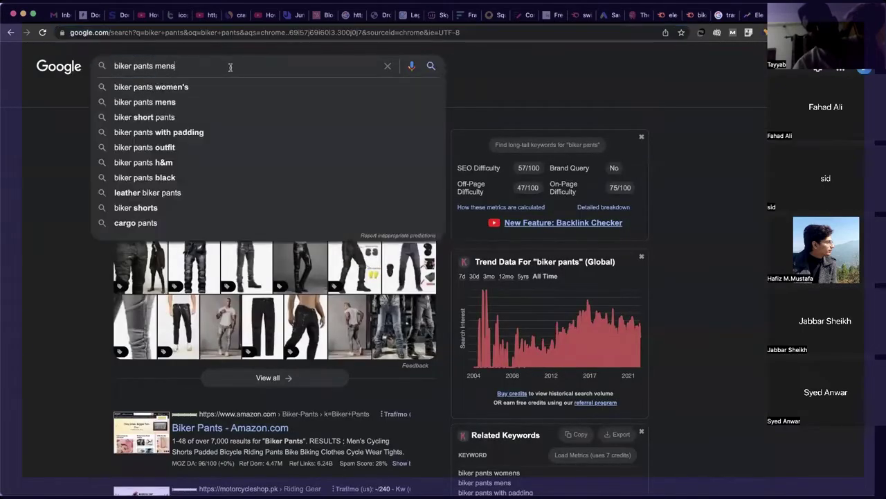
key("Return")
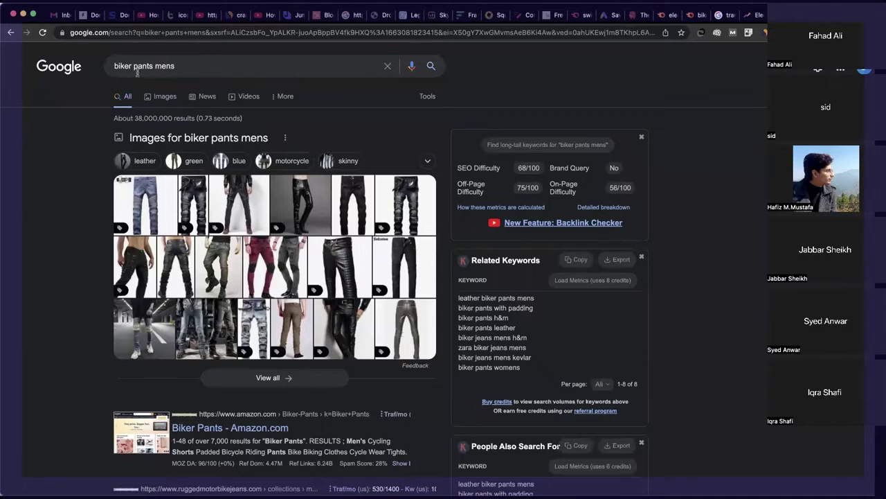
- Prefix the Google query with the allintitle operator and run the search "allintitle: biker pants mens"
left_click(115, 65)
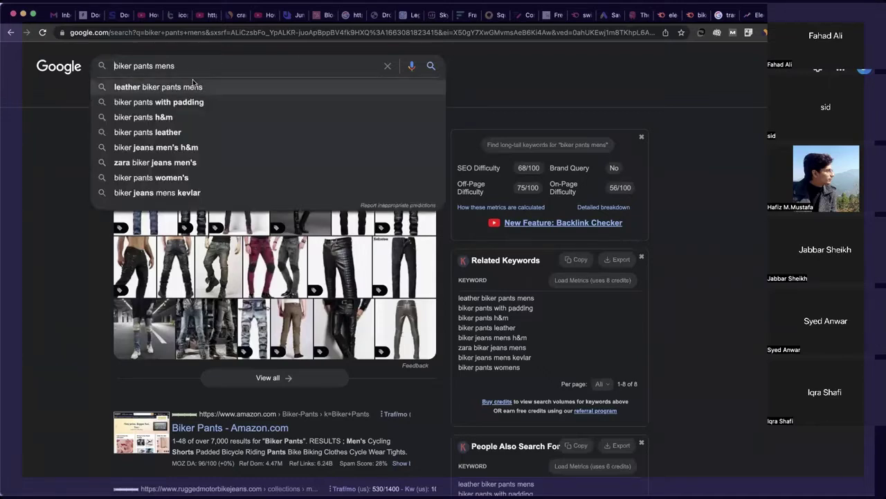
type("all in title")
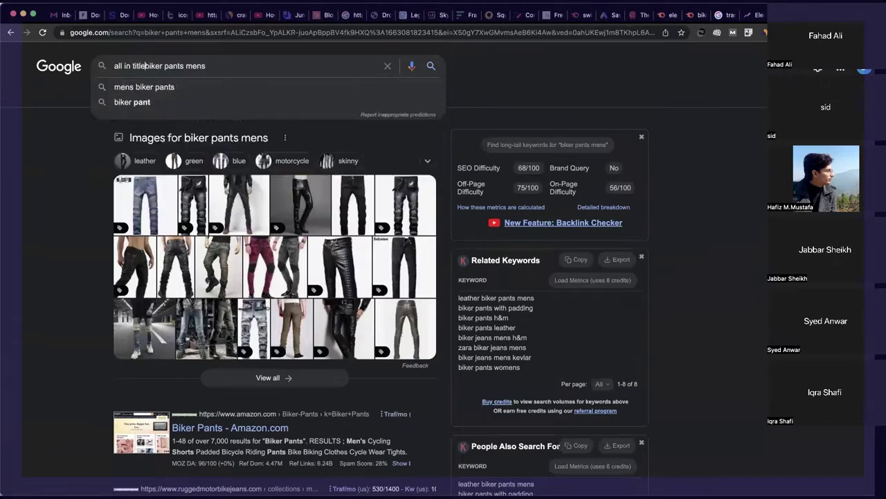
key("Return")
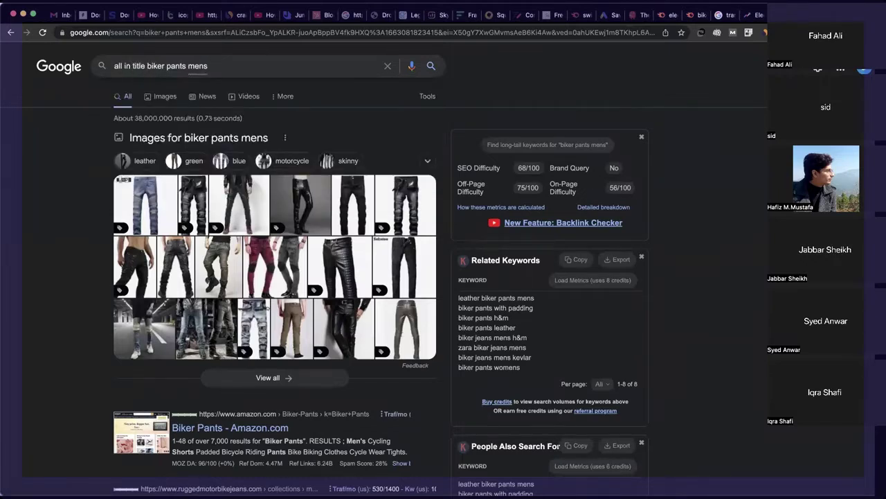
key("BackSpace")
key("BackSpace")
key("BackSpace")
key("BackSpace")
key("BackSpace")
key("BackSpace")
key("BackSpace")
key("BackSpace")
key("BackSpace")
key("BackSpace")
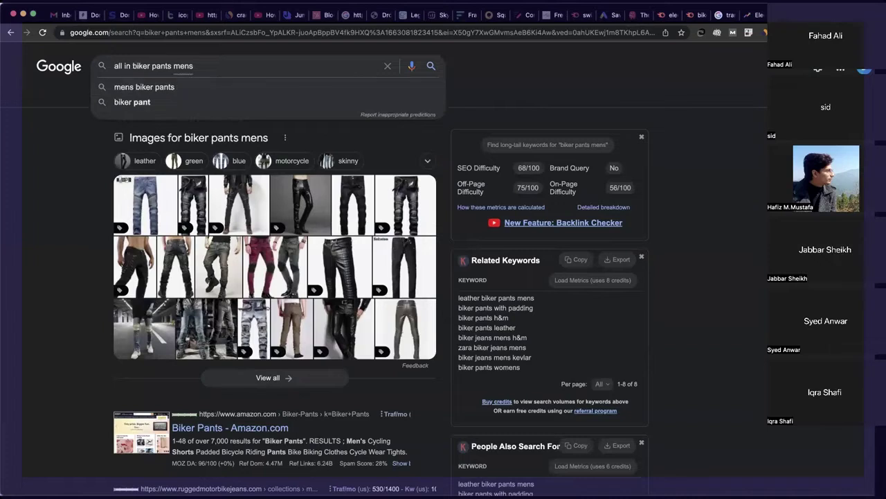
type("intitle ")
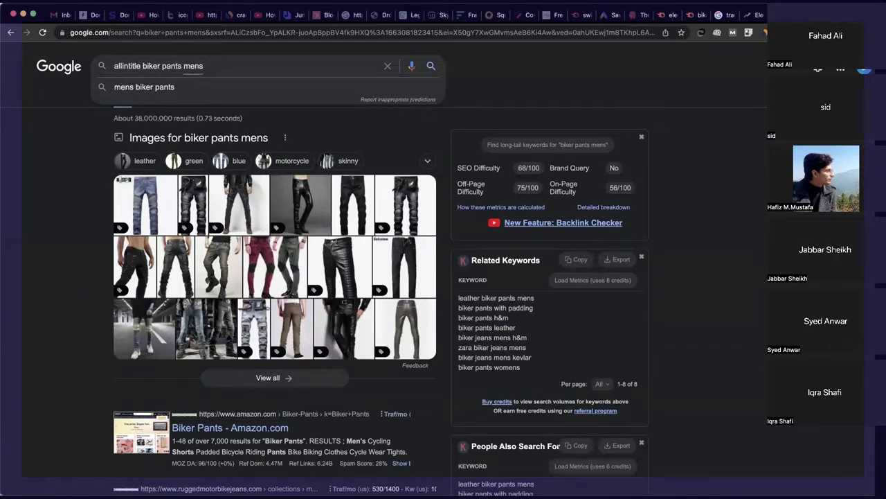
type(":")
key("Return")
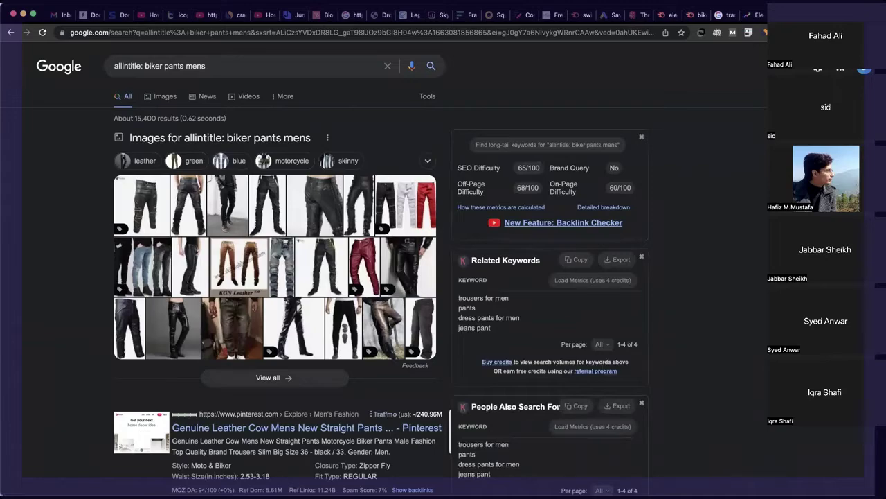
- Check the second page of the allintitle search results, and switch back to the Semrush list of "biker pants" keywords
scroll(132, 234, "down", 5)
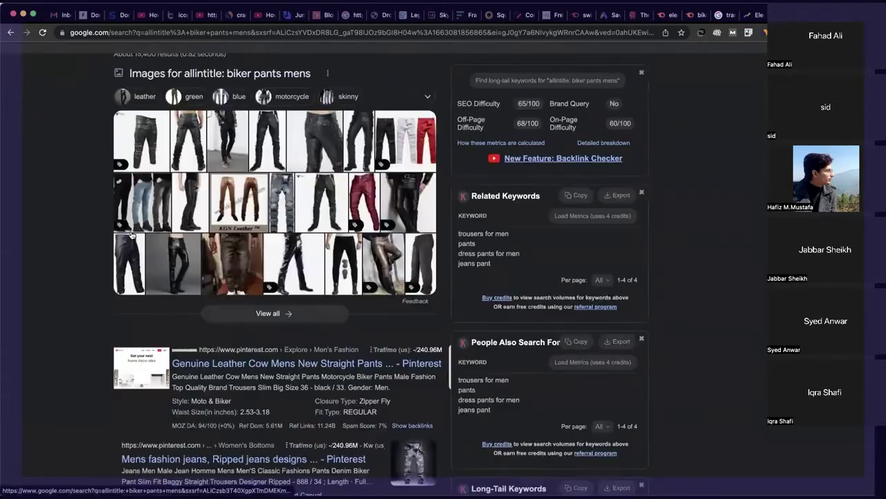
scroll(132, 234, "down", 8)
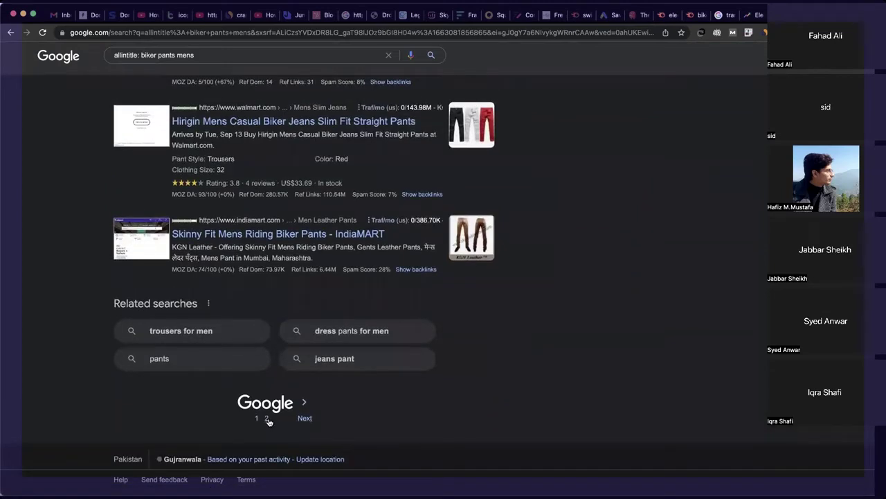
left_click(267, 419)
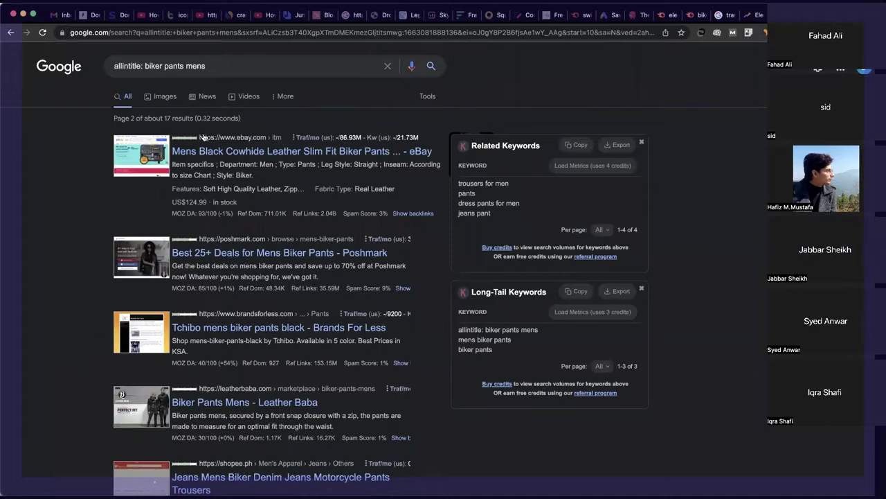
left_click(690, 15)
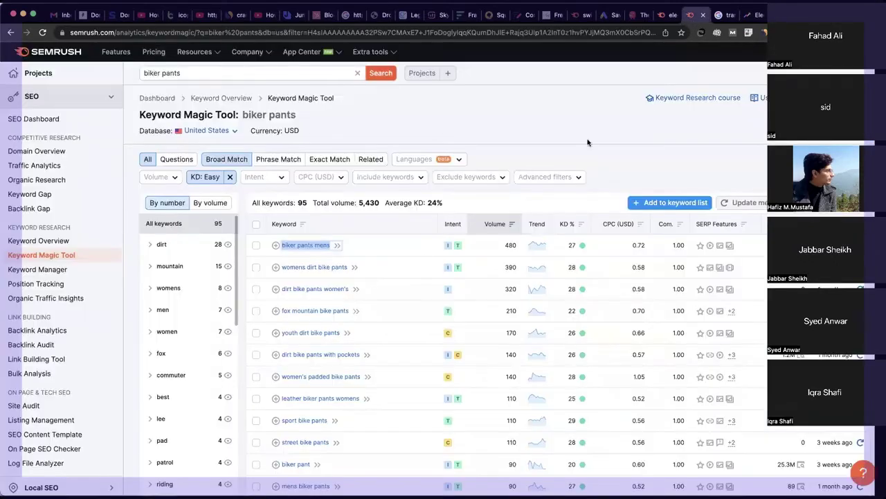
- Look up "email marketing" in the Keyword Magic Tool in place of "biker pants", and open its Keyword Overview
double_click(511, 246)
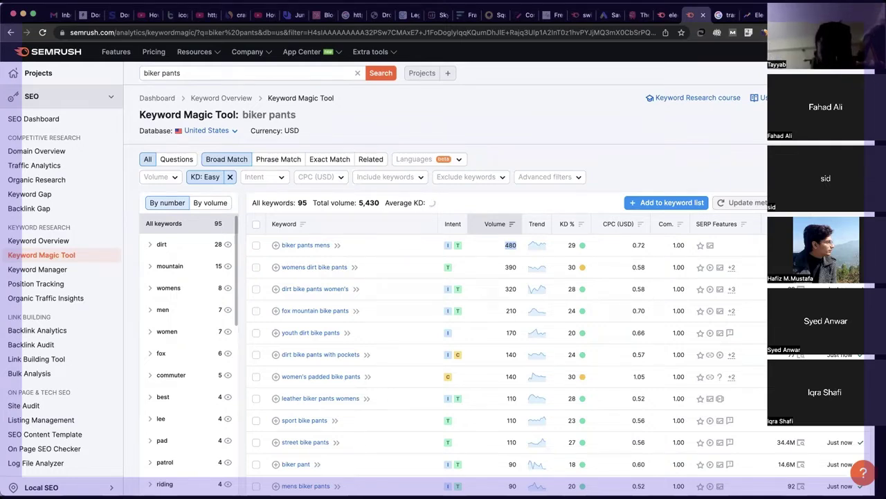
triple_click(211, 71)
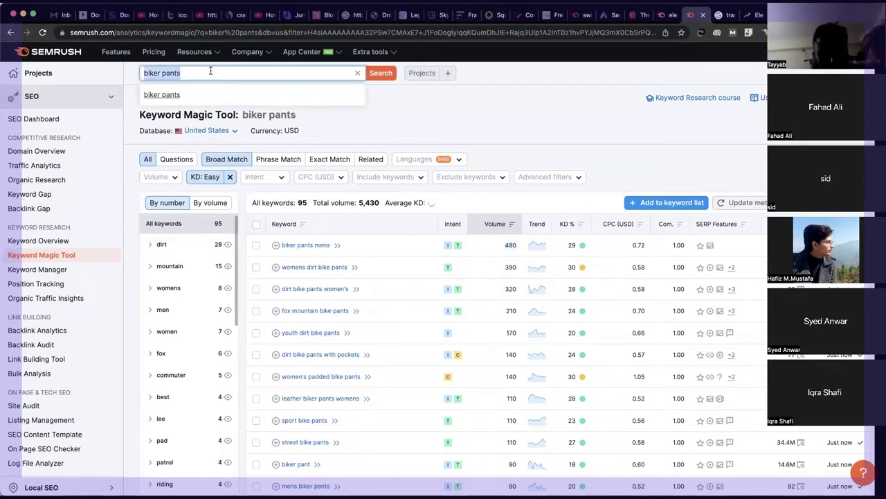
type("email marketing")
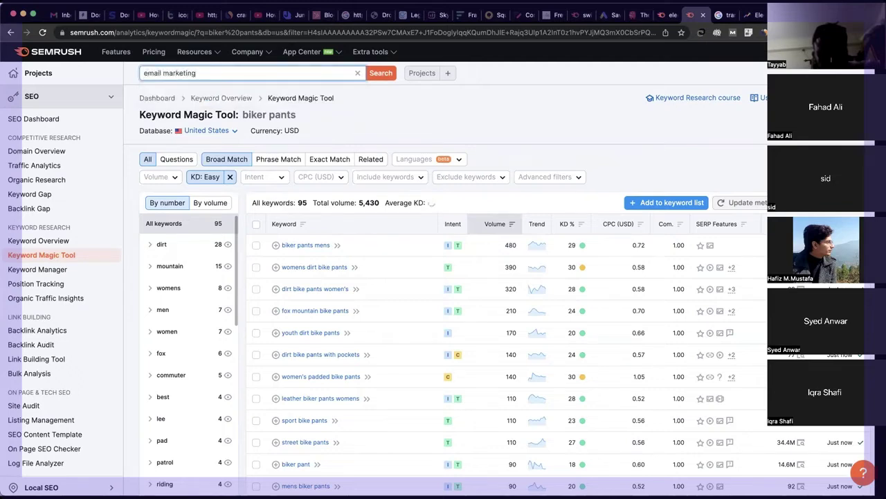
key("Return")
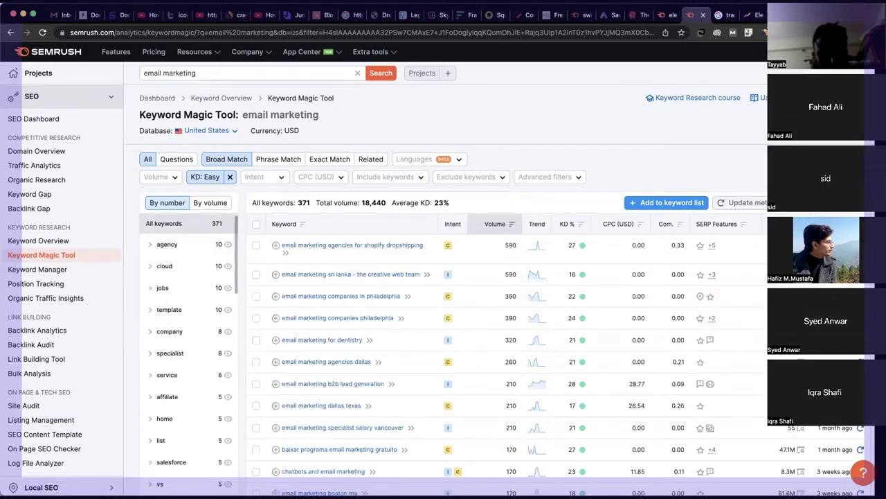
left_click(217, 99)
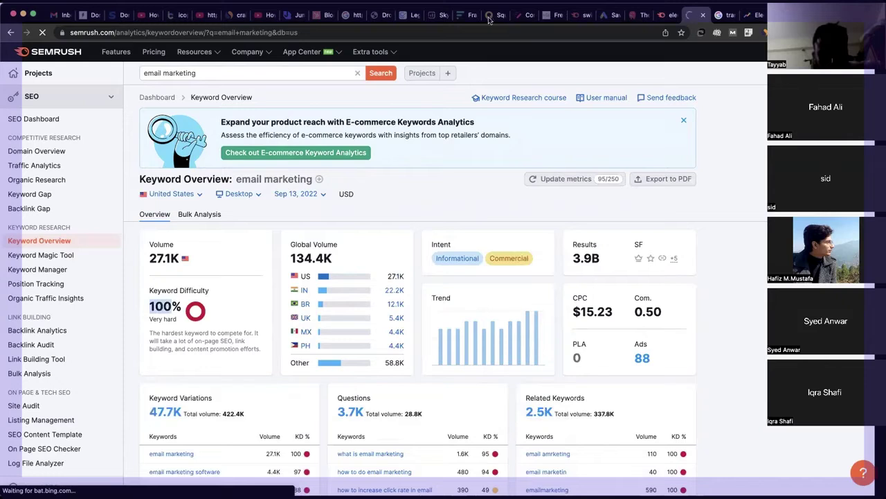
- Search the Keyword Overview for "youtube mp3 downloader" in place of "email marketing"
left_click(231, 68)
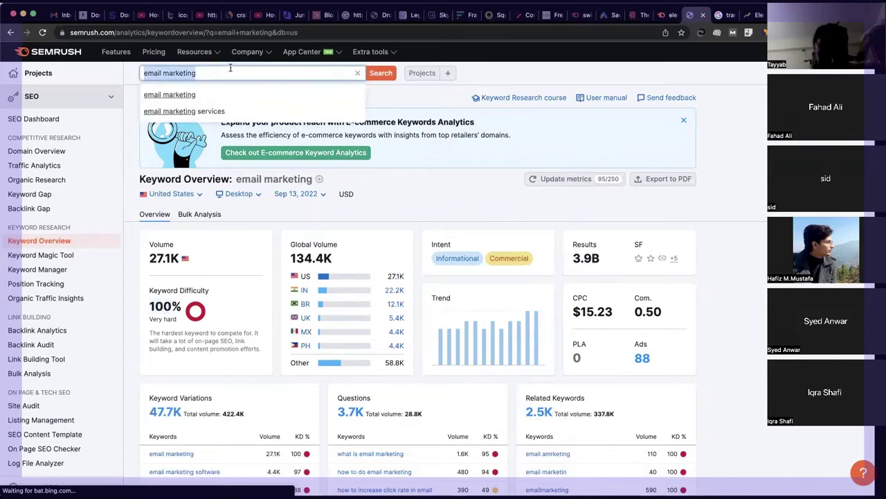
type("youtube")
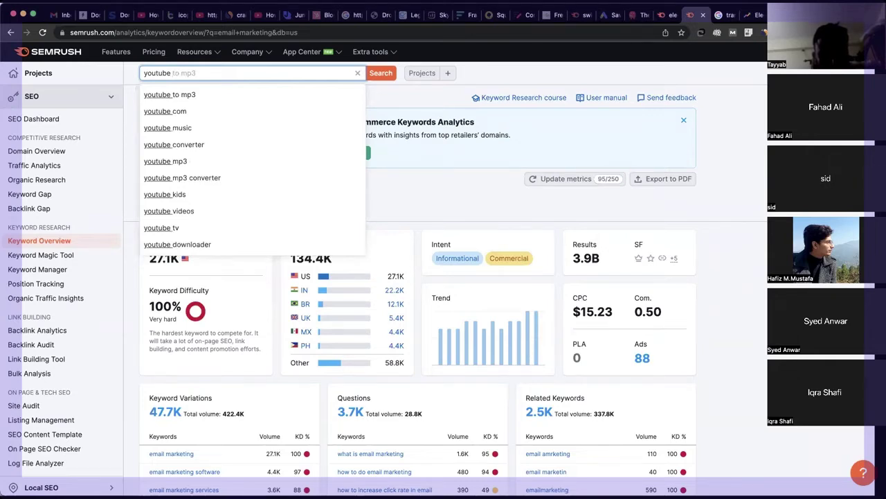
type("mp3")
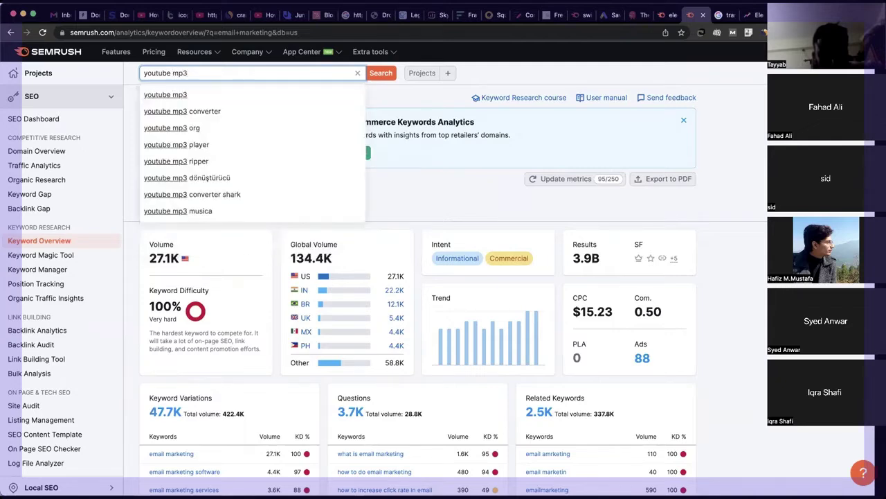
type(" download")
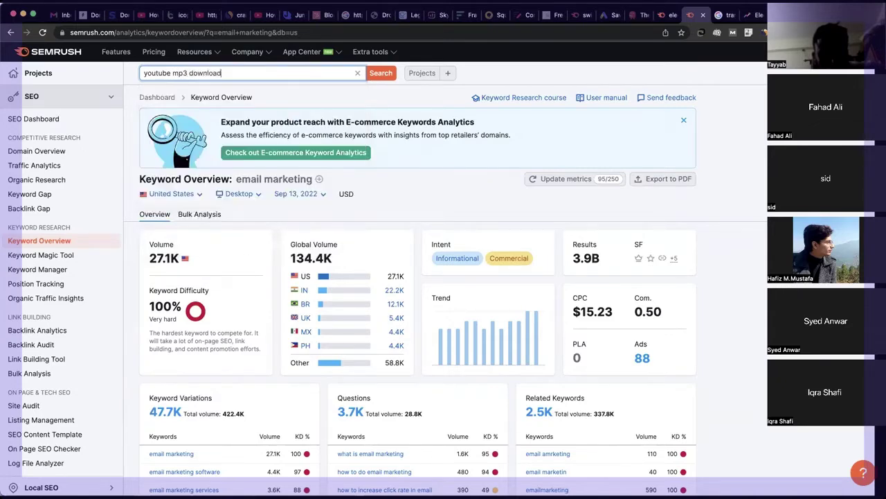
type("er")
key("BackSpace")
key("BackSpace")
key("BackSpace")
key("BackSpace")
type("ader")
key("Return")
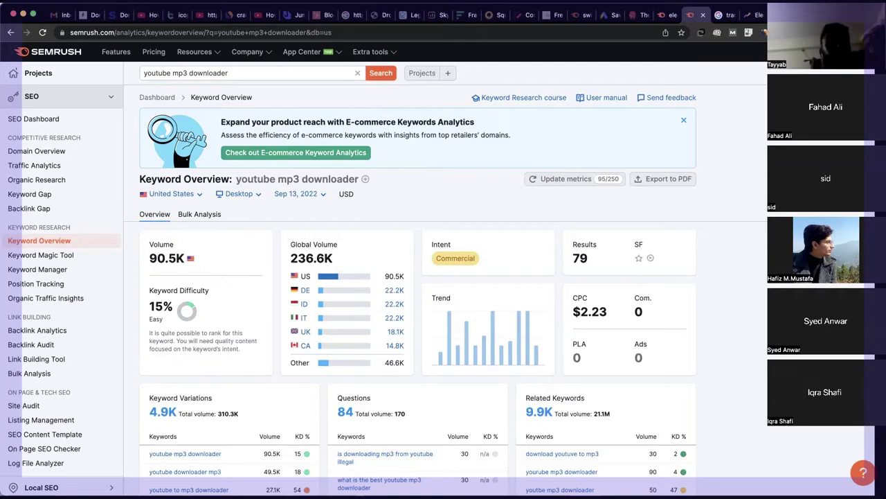
- Examine the keyword variations, questions, related keywords and top-ten SERP analysis for "youtube mp3 downloader", including each page's backlinks and search traffic
triple_click(250, 73)
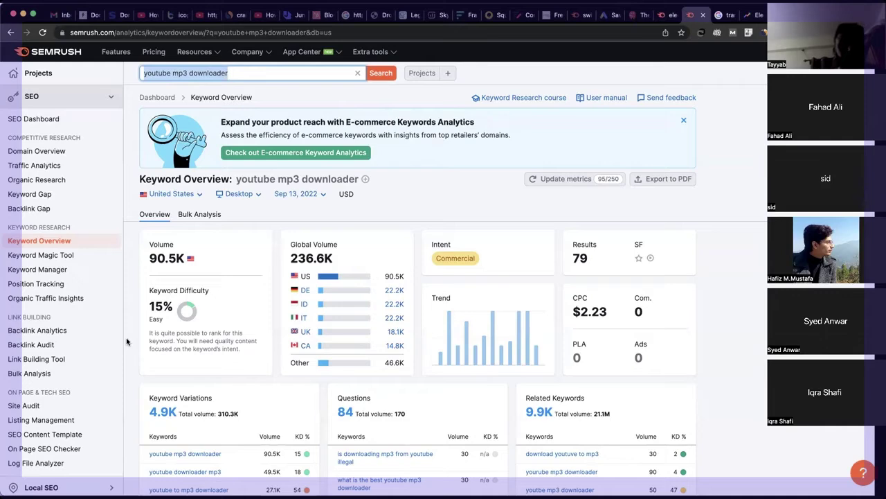
scroll(127, 341, "down", 3)
scroll(127, 340, "down", 3)
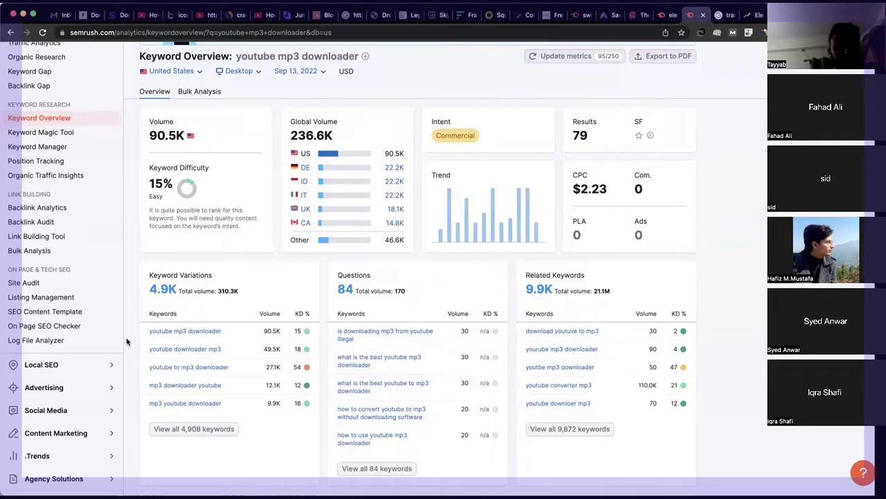
scroll(127, 341, "down", 3)
scroll(127, 341, "down", 10)
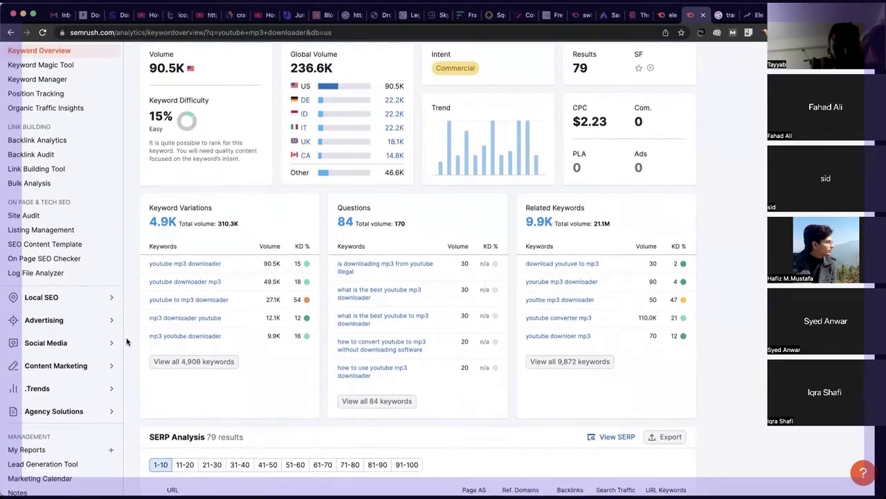
scroll(126, 341, "down", 5)
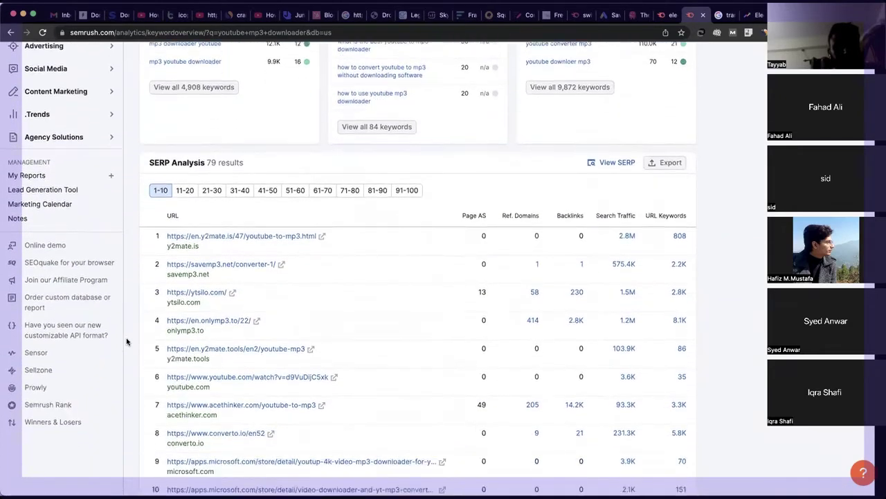
scroll(126, 341, "down", 1)
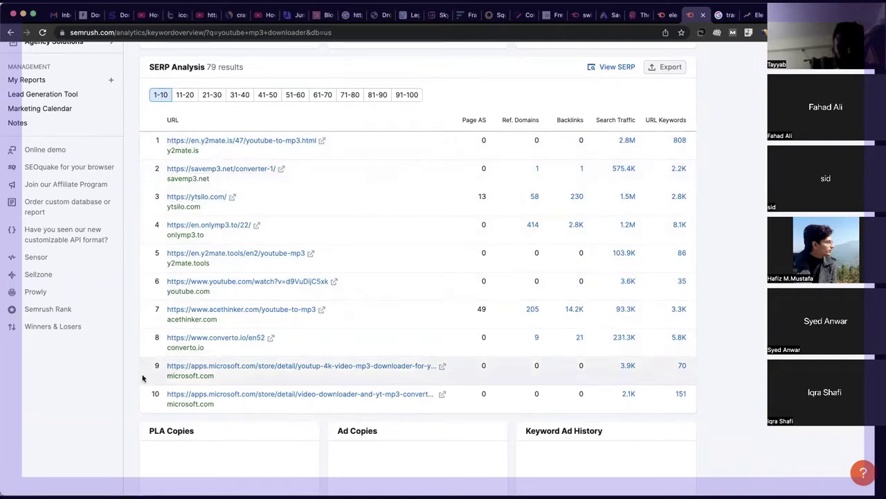
scroll(143, 378, "up", 2)
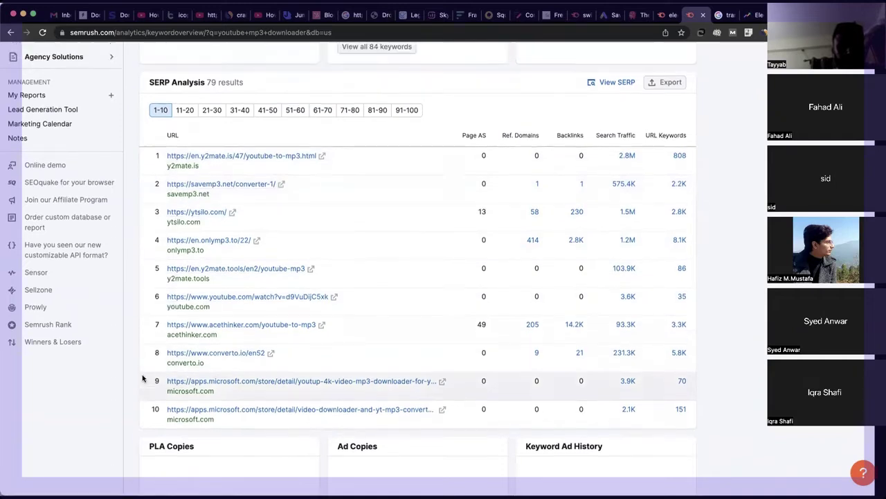
scroll(143, 377, "up", 7)
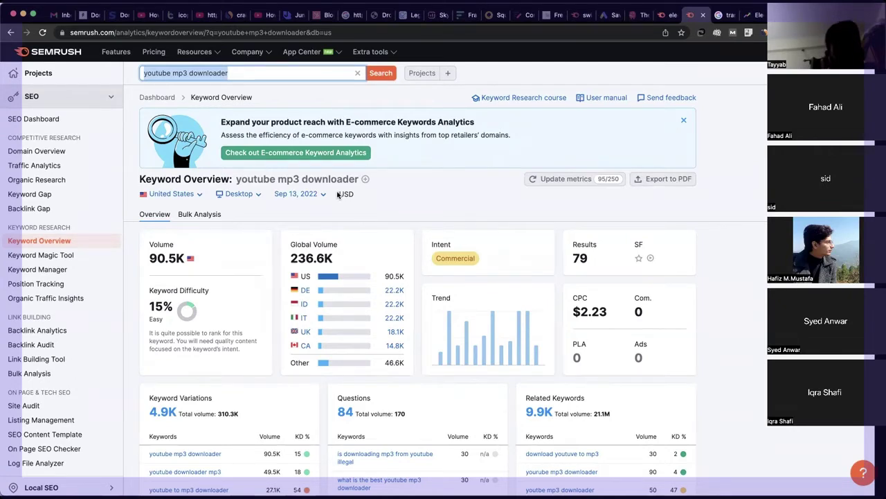
- Replace the searched keyword with "domain finder" and load its Keyword Overview
left_click(238, 74)
key("super+a")
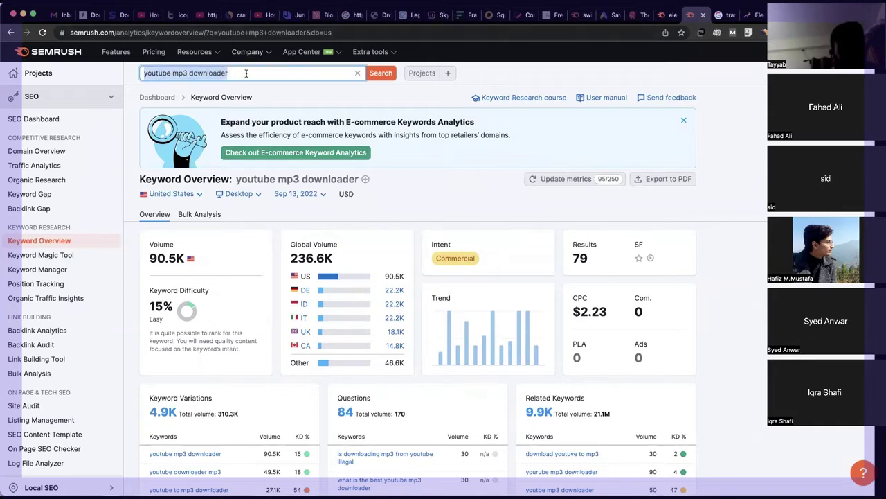
type("domain finder")
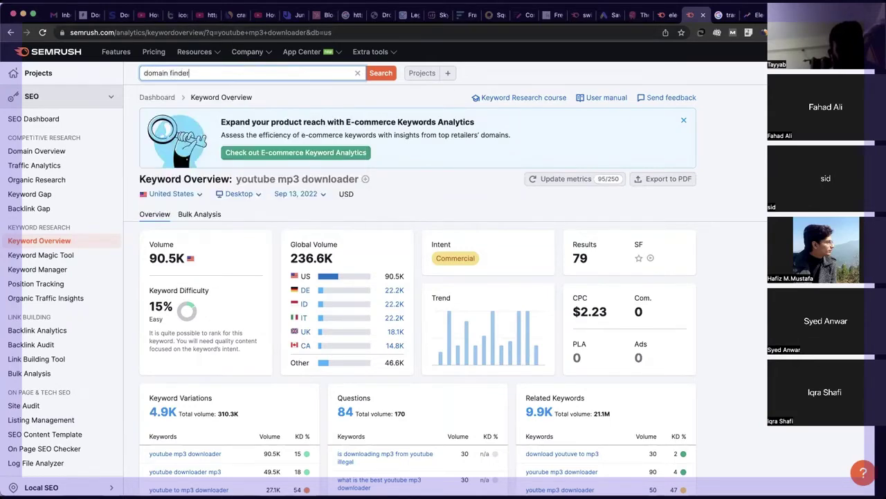
key("Return")
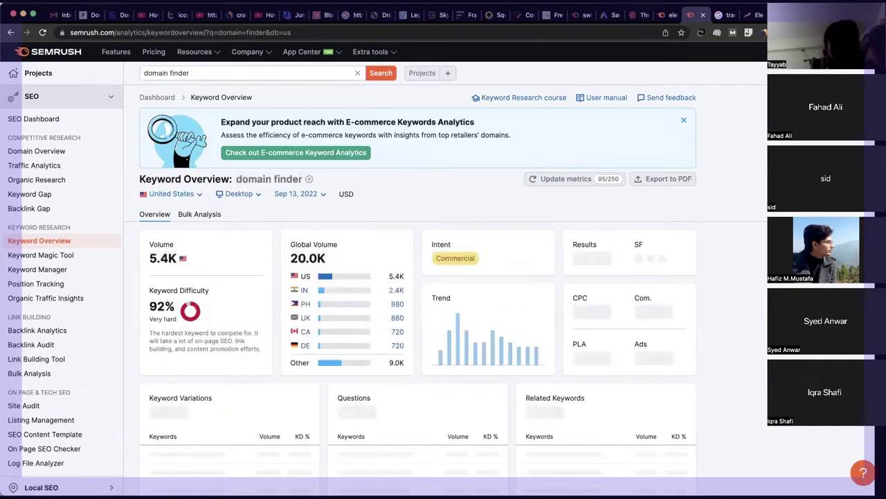
- Clear the "domain finder" query and search the Keyword Overview for "youtube mp3 converter"
left_click(216, 72)
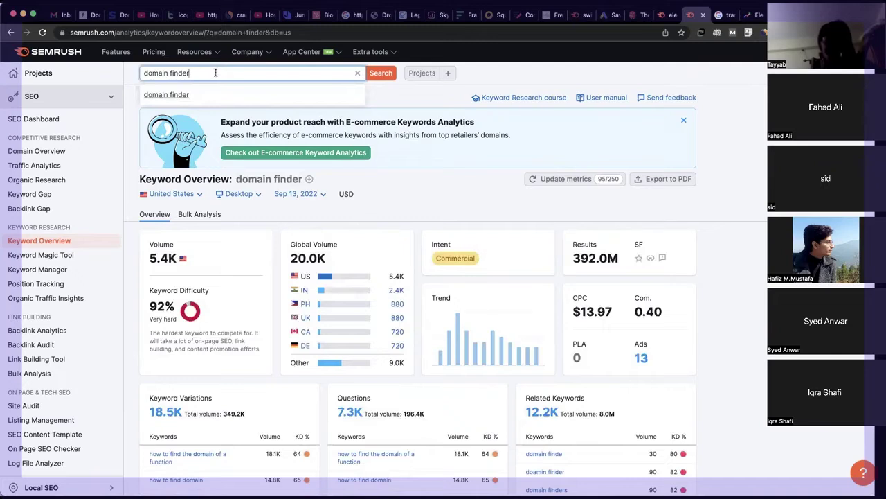
key("BackSpace")
key("BackSpace")
key("BackSpace")
key("BackSpace")
key("BackSpace")
key("BackSpace")
key("BackSpace")
key("BackSpace")
key("BackSpace")
key("BackSpace")
key("BackSpace")
key("BackSpace")
key("BackSpace")
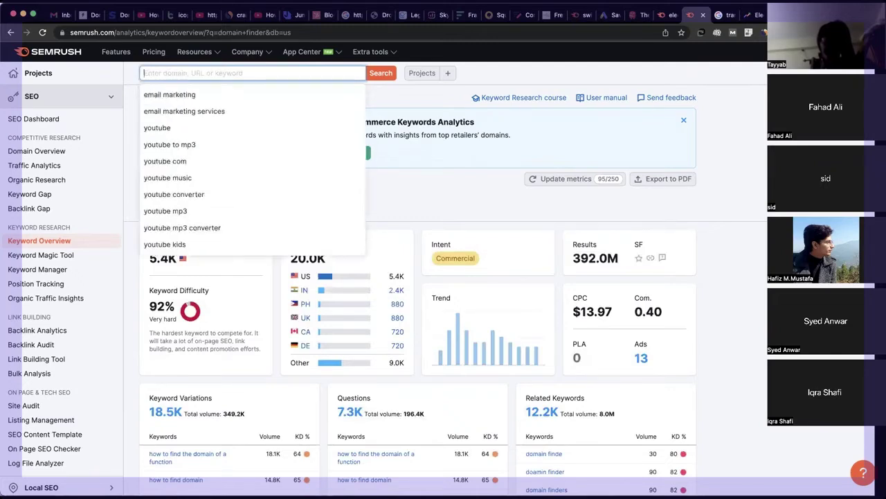
type("mp3")
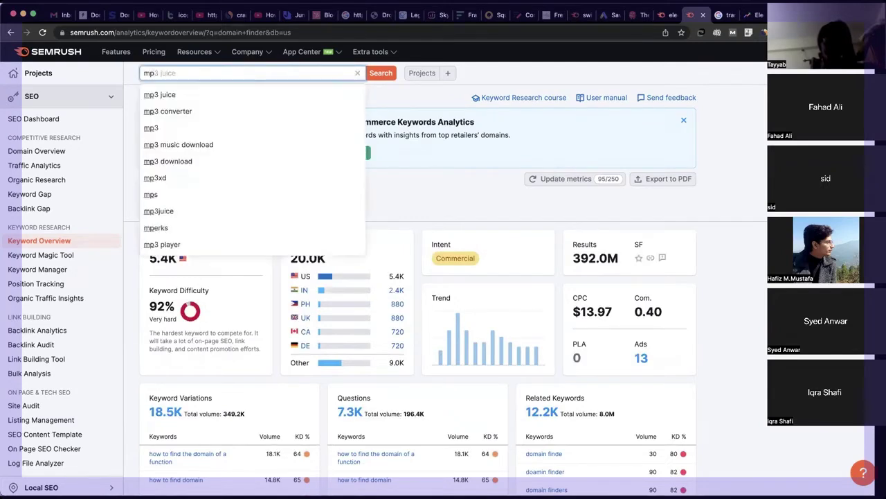
key("BackSpace")
key("BackSpace")
type("youtube")
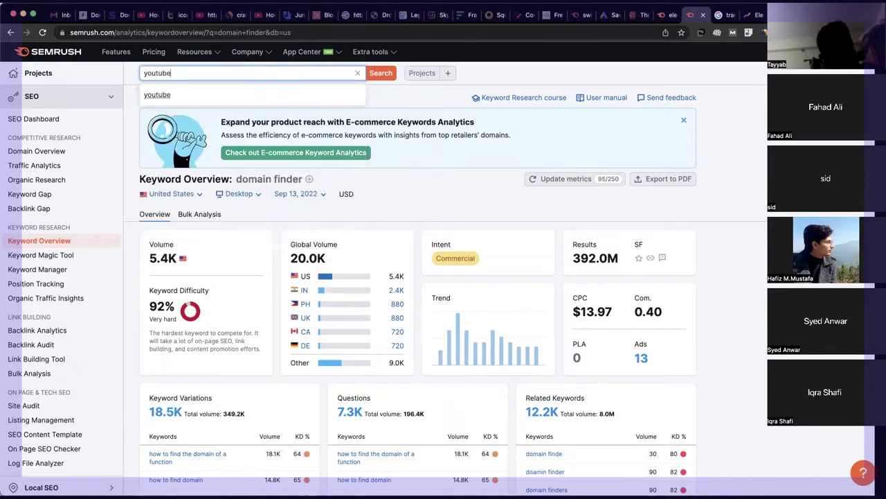
type(" mp3")
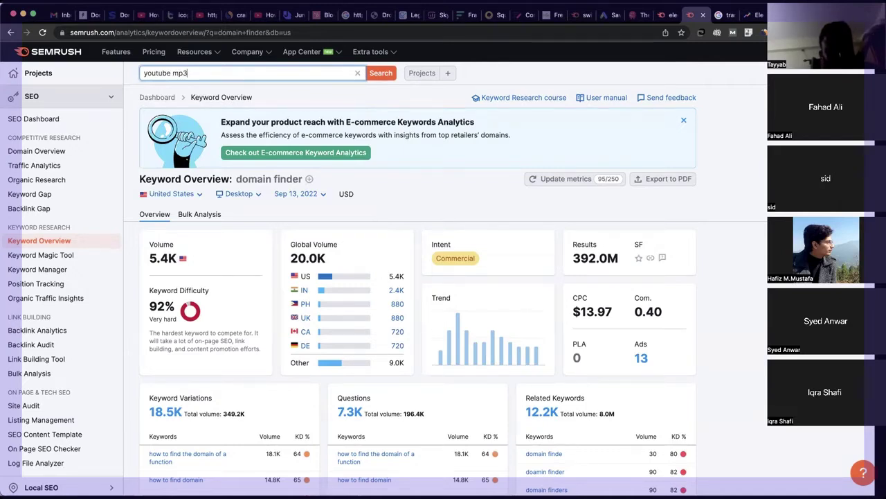
type("converter")
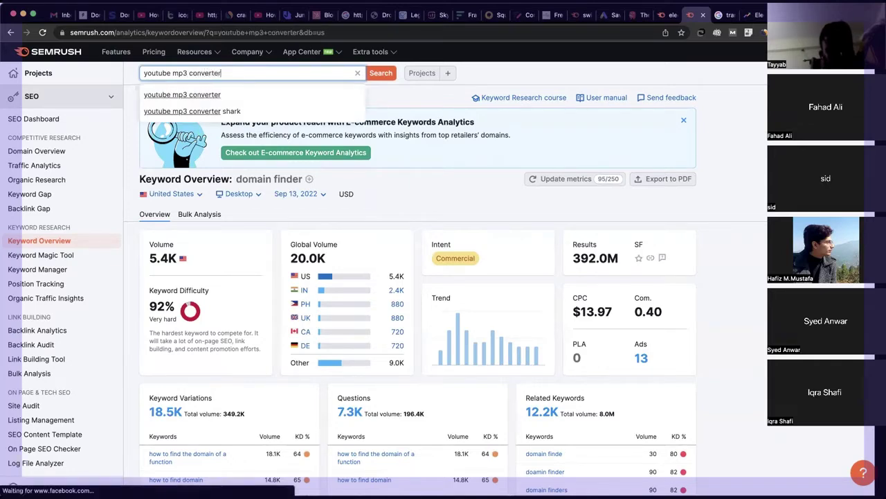
key("Return")
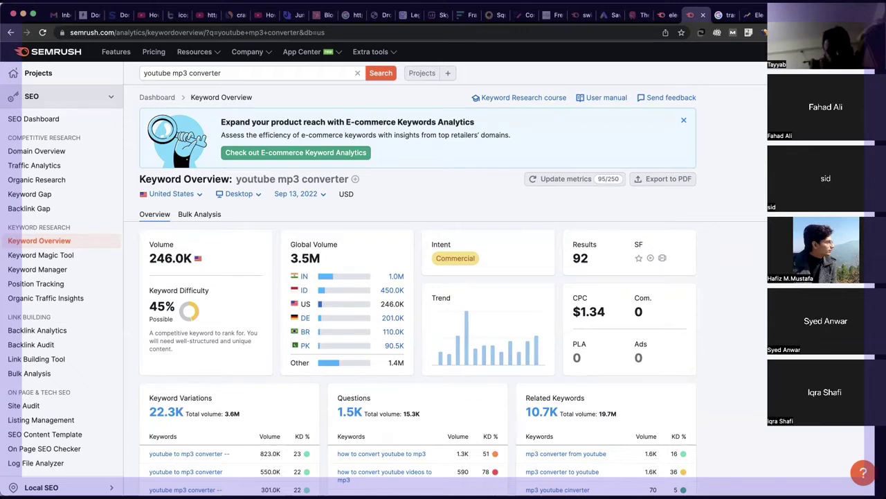
- Look up the keyword "skorts" in the Keyword Overview, and review its metrics, keyword variations, questions and related keywords
left_click(230, 71)
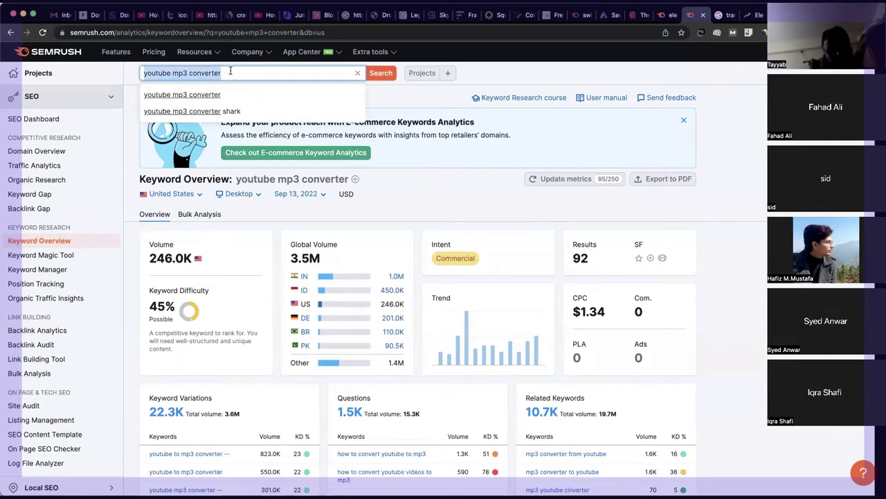
type("s")
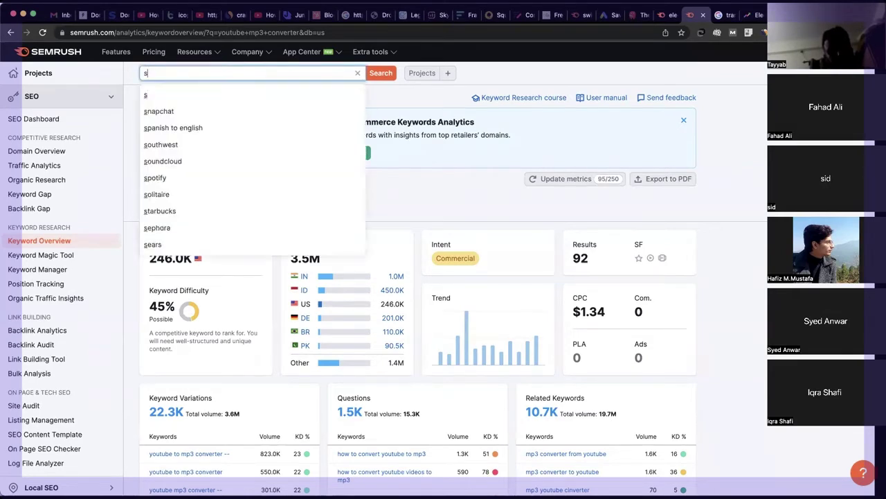
type("korts")
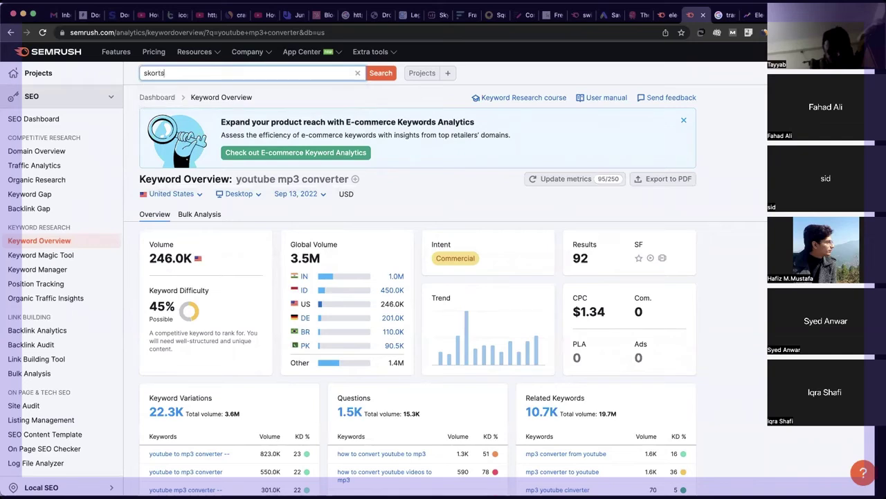
key("Return")
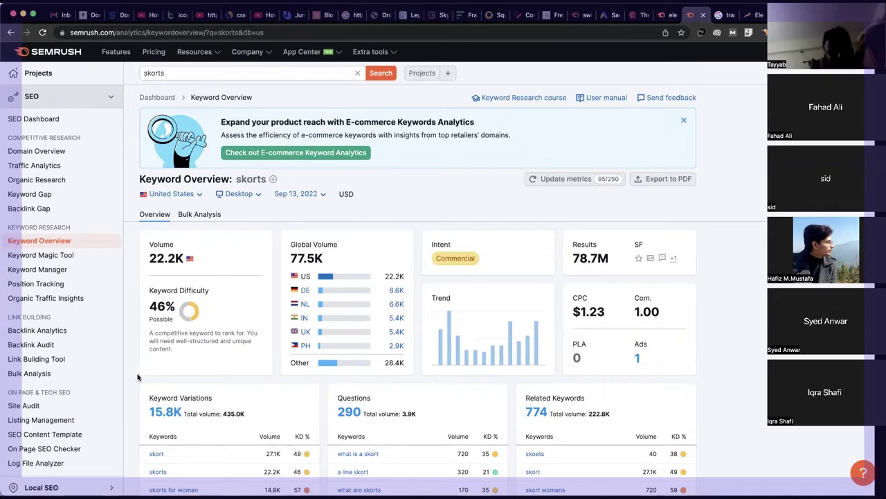
scroll(137, 376, "down", 3)
scroll(137, 376, "down", 2)
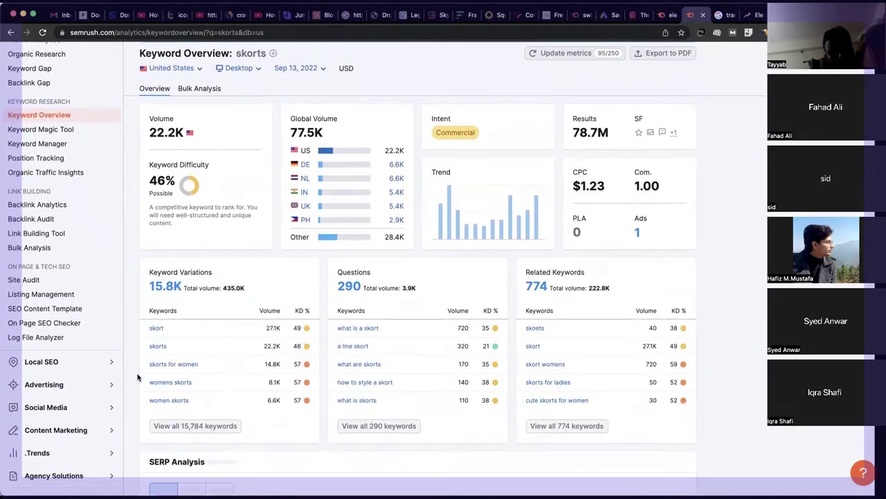
scroll(137, 376, "up", 1)
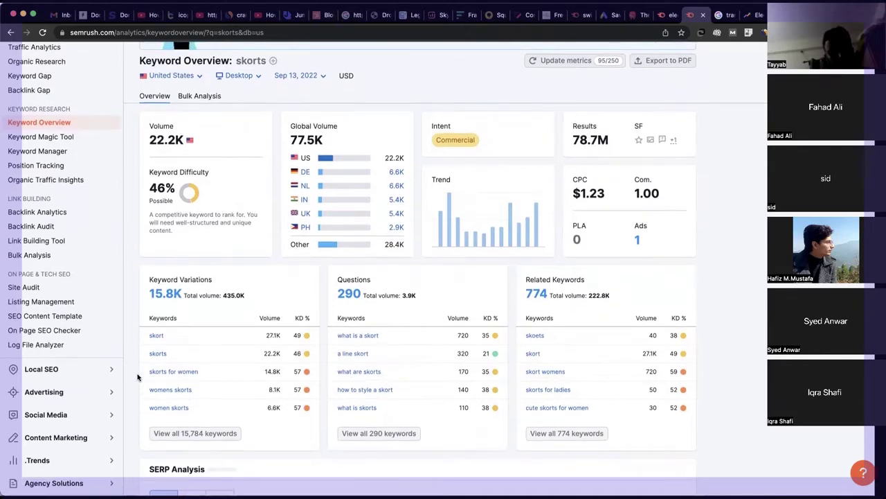
scroll(137, 376, "up", 1)
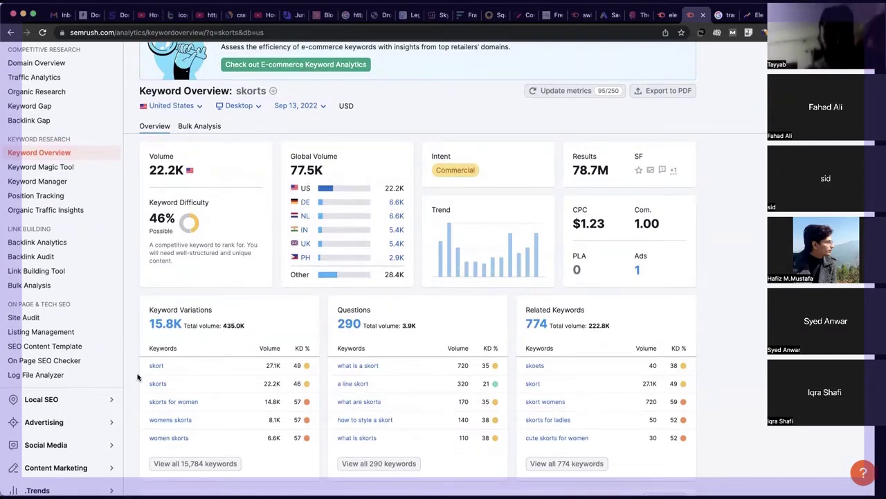
scroll(137, 376, "up", 1)
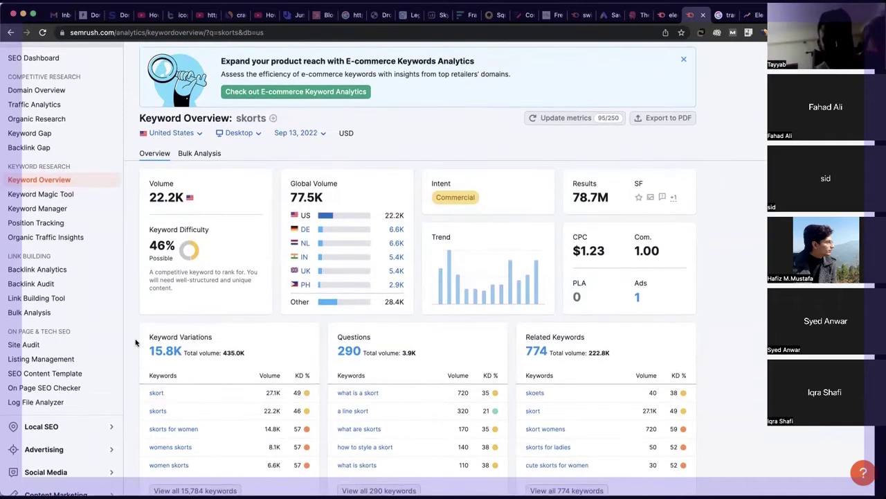
- Replace the searched keyword with "loungewear" and load its Keyword Overview
scroll(135, 342, "up", 3)
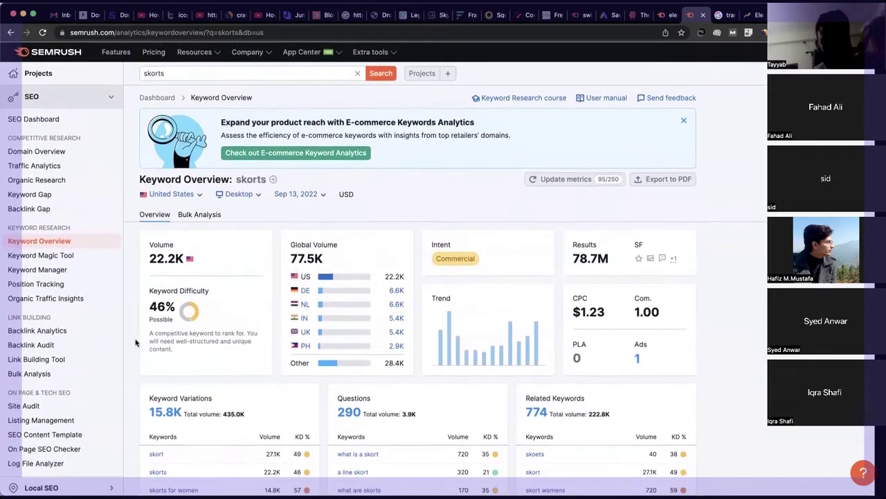
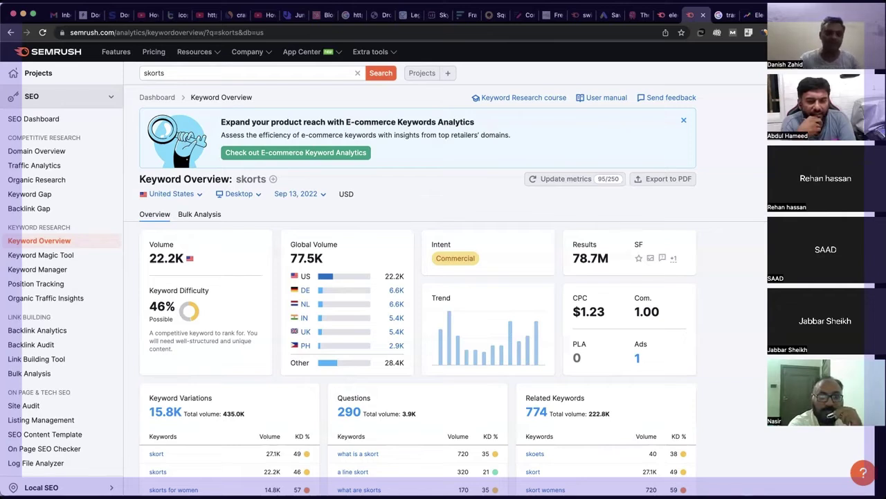
left_click(177, 72)
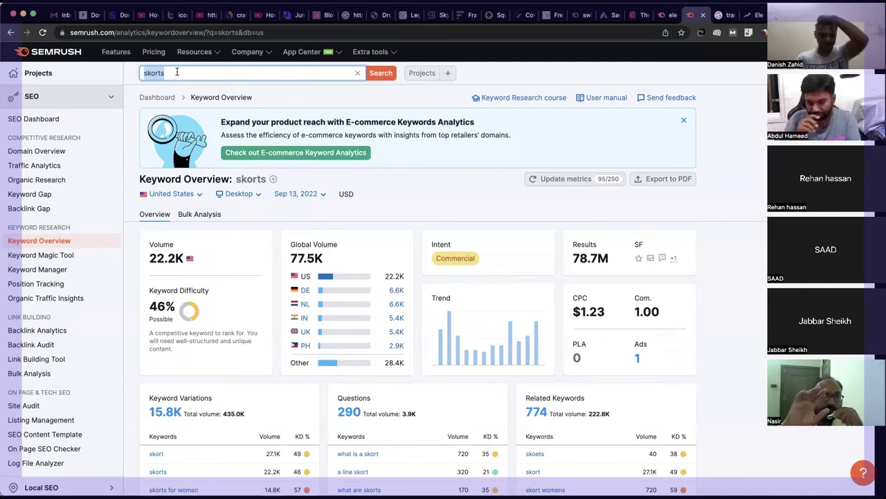
type("long")
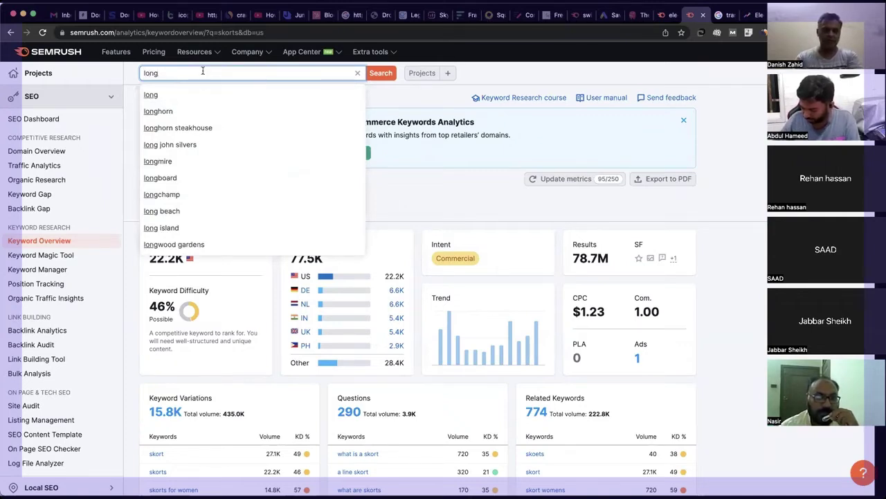
key("BackSpace")
key("BackSpace")
type("ung")
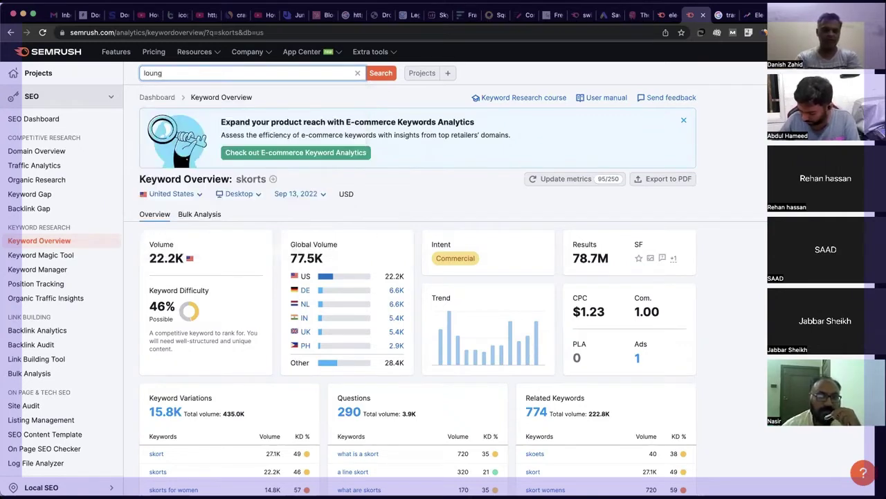
type("e be")
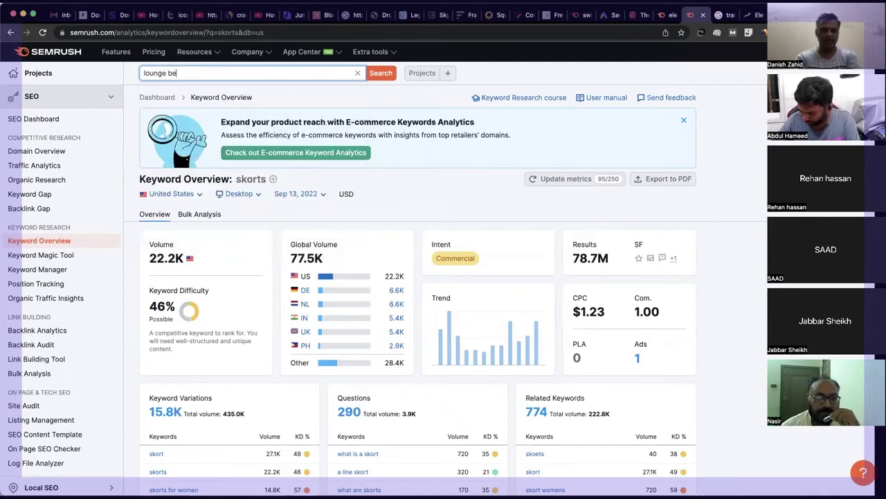
key("BackSpace")
key("BackSpace")
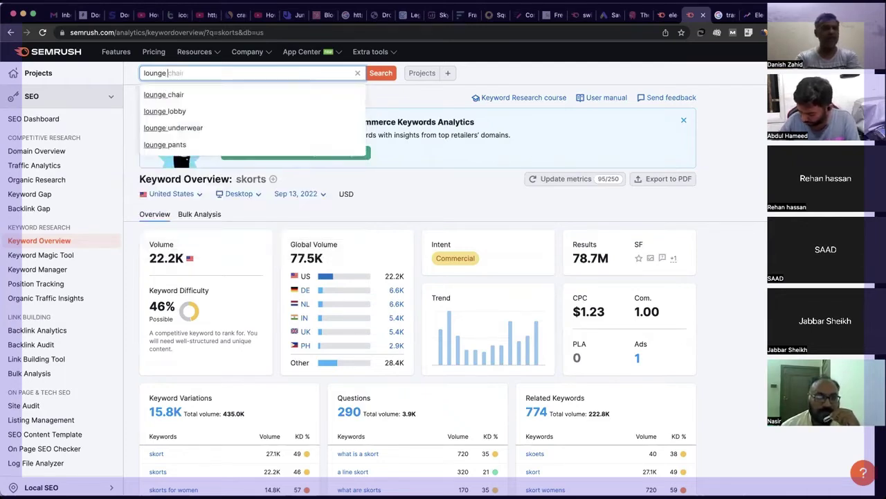
type("bw")
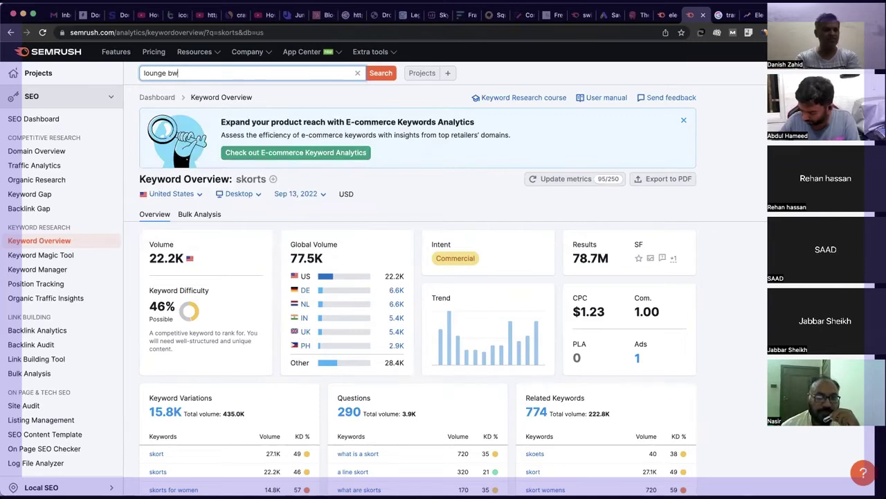
type("er")
key("BackSpace")
key("BackSpace")
key("BackSpace")
key("BackSpace")
key("BackSpace")
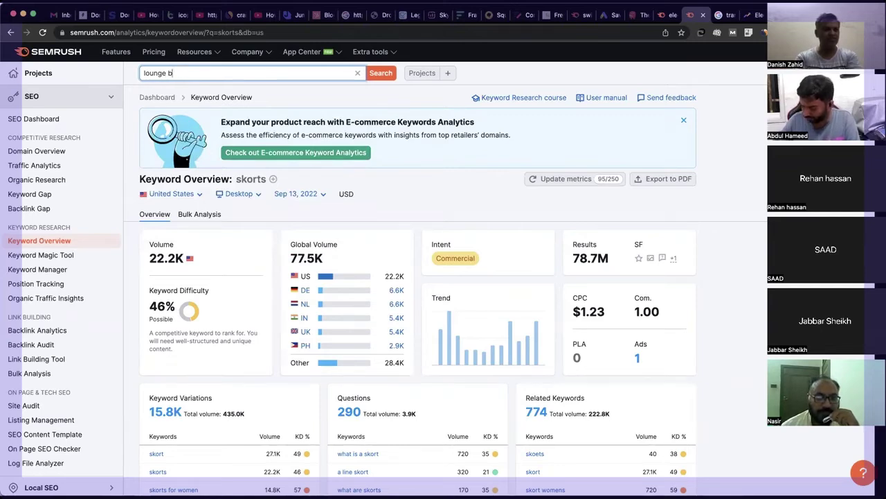
type("wer")
key("BackSpace")
key("BackSpace")
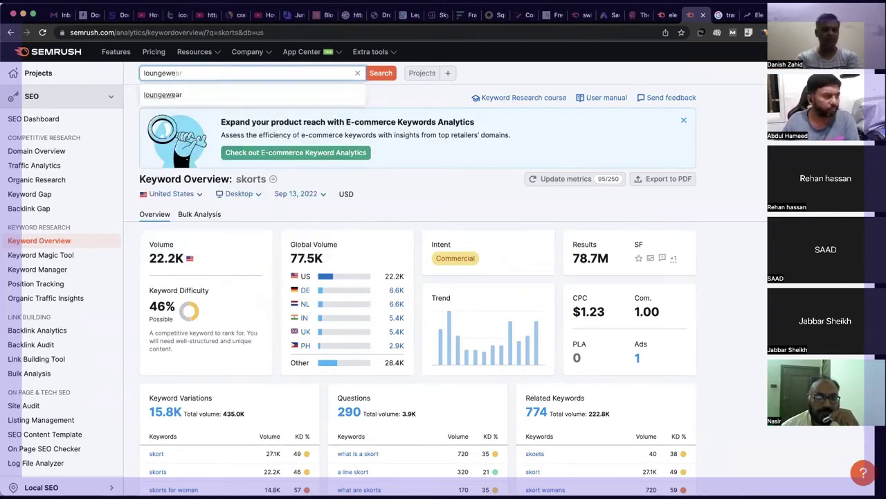
type("ear")
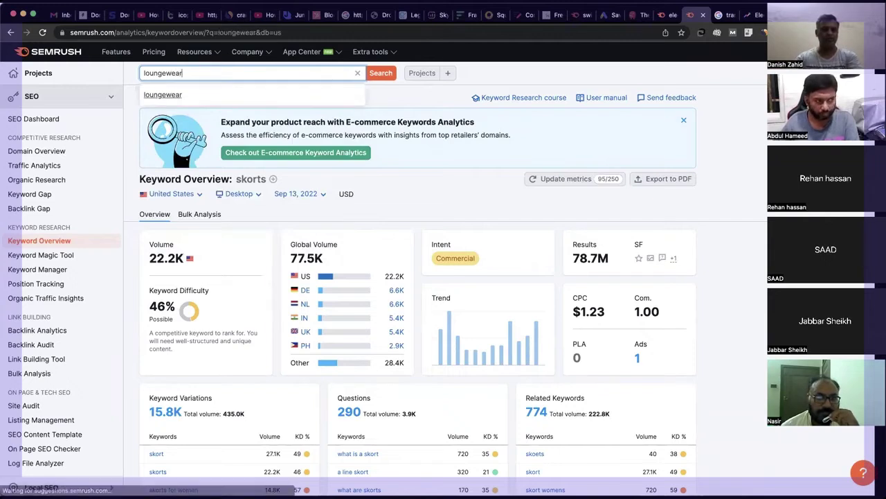
key("Return")
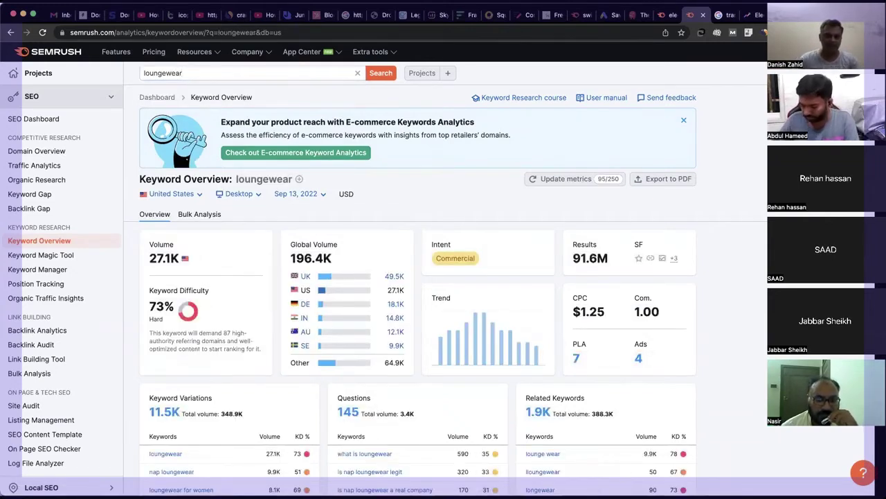
- Switch the Keyword Overview's country database for "loungewear" to Australia
left_click(189, 198)
type("aus")
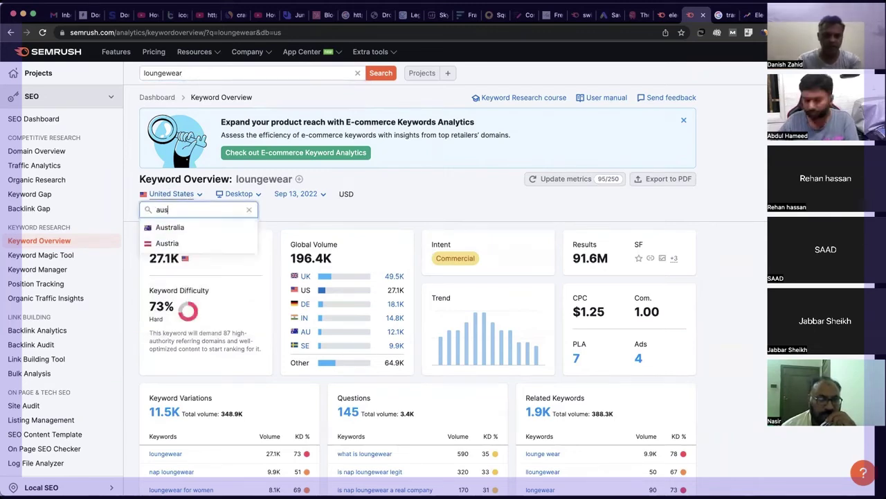
left_click(180, 229)
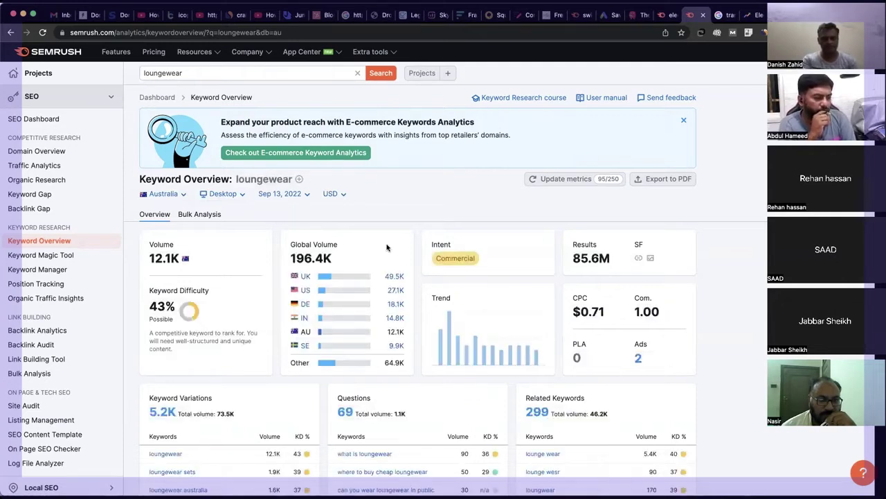
- Examine the Australian metrics, keyword variations, questions, related keywords and top-ten SERP analysis for "loungewear"
scroll(387, 247, "down", 3)
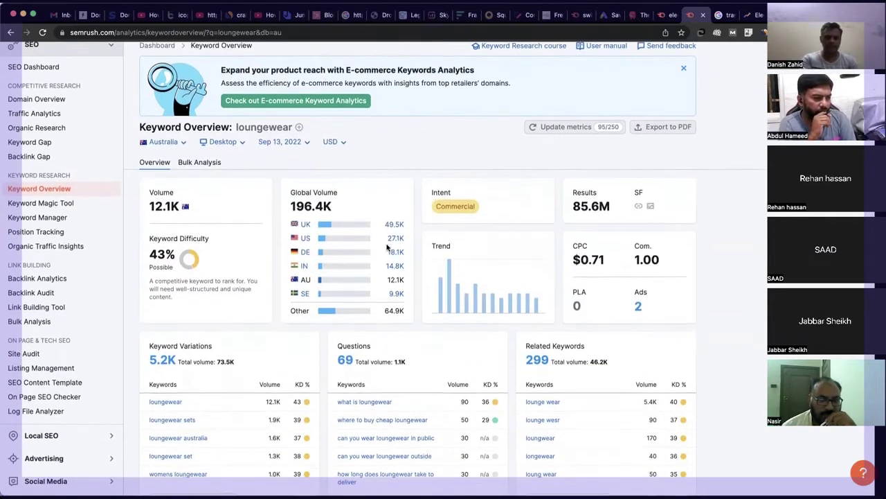
scroll(387, 247, "down", 2)
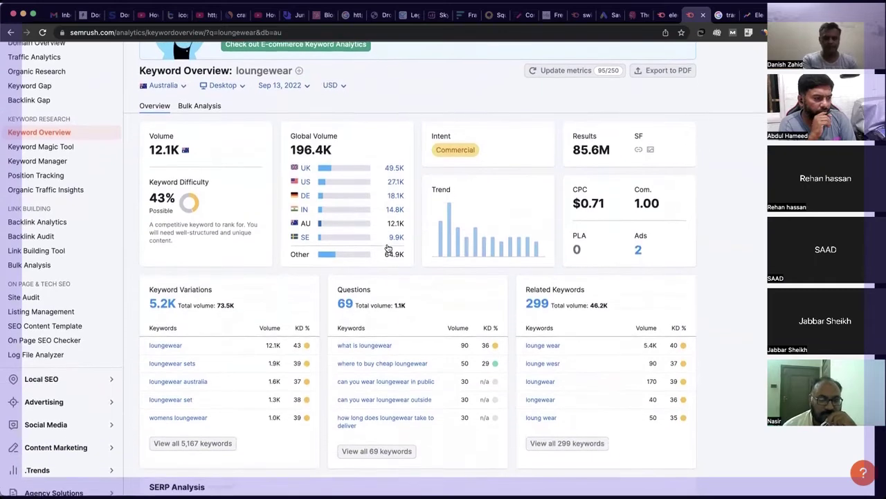
scroll(388, 248, "down", 1)
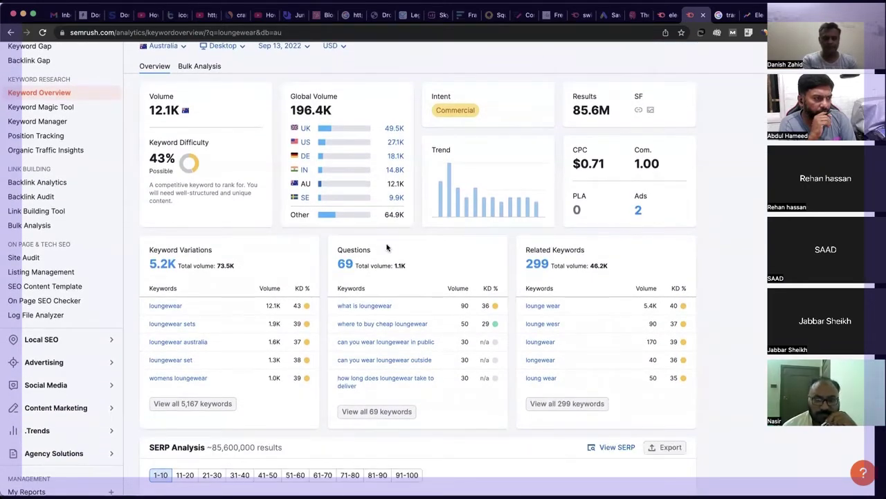
scroll(387, 247, "down", 1)
scroll(387, 247, "down", 2)
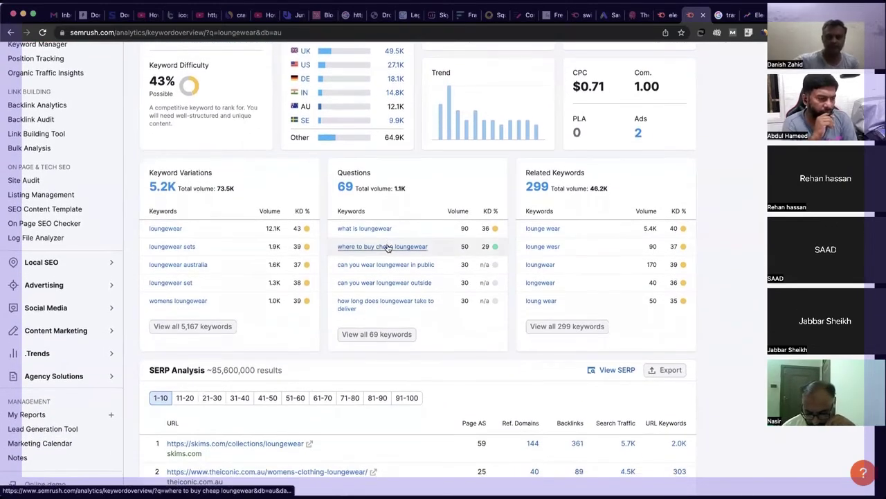
scroll(388, 248, "down", 3)
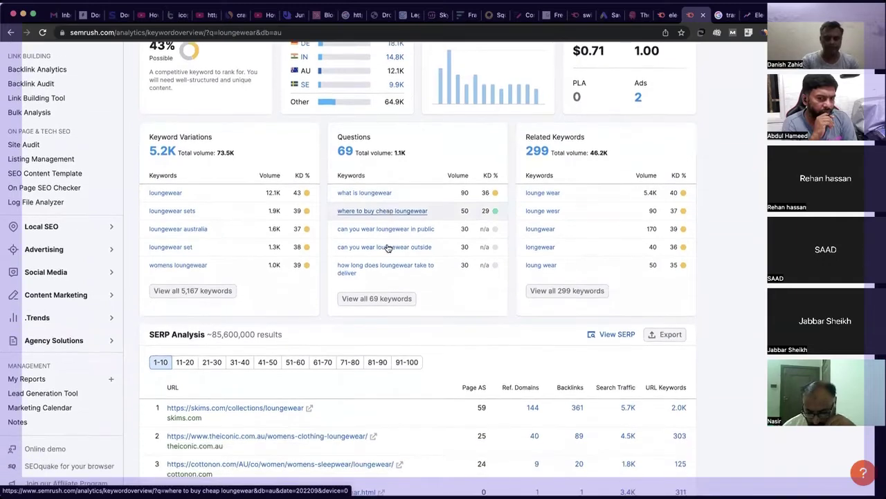
scroll(388, 247, "down", 2)
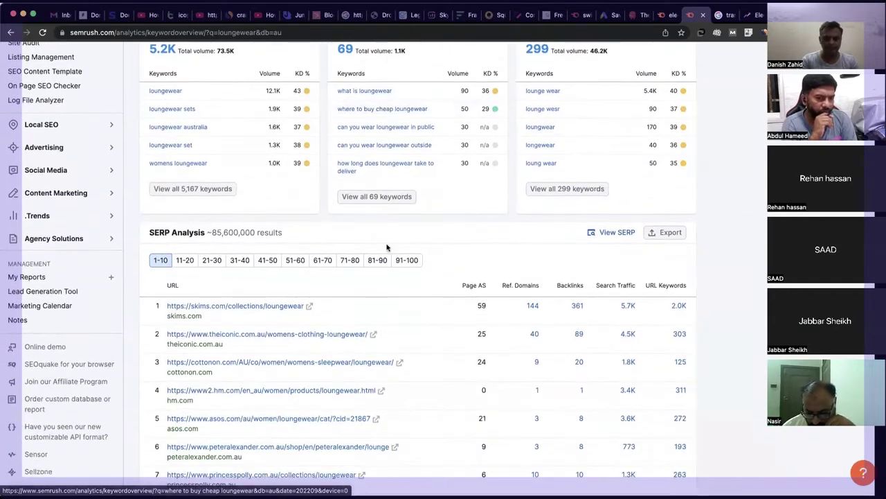
scroll(387, 247, "down", 4)
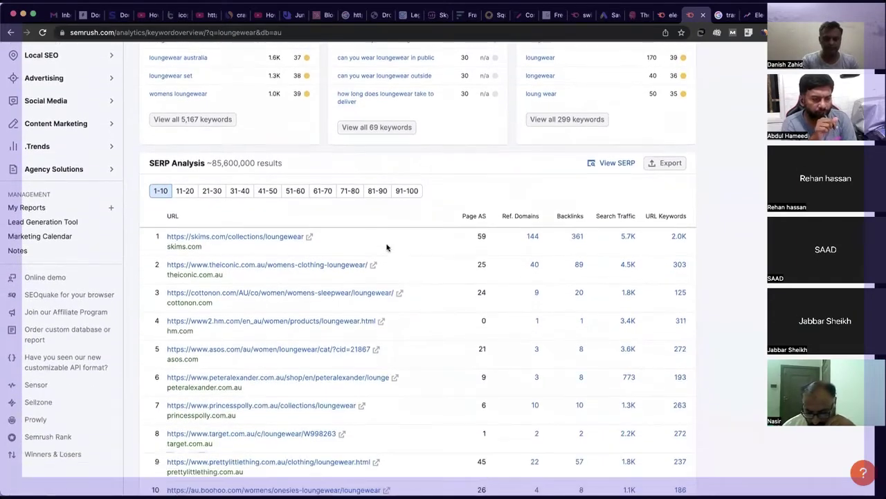
scroll(387, 246, "down", 1)
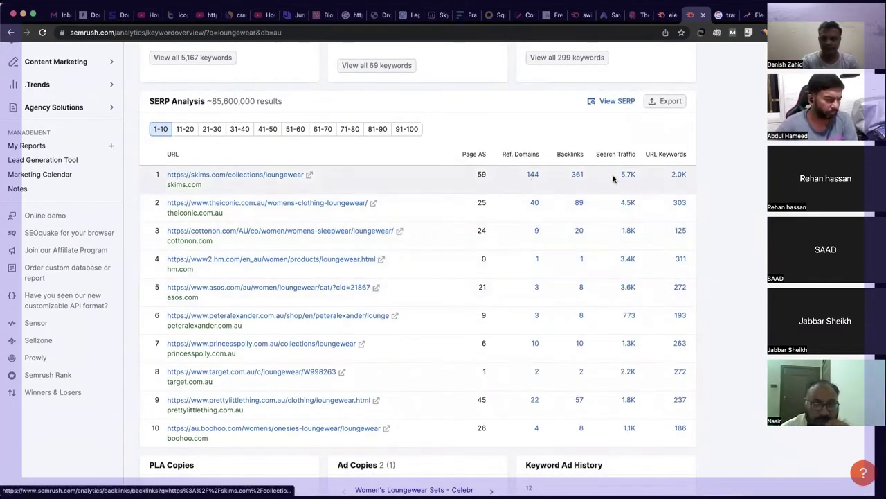
- Open the URL keywords of the top-ranking skims.com loungewear page and review its organic search positions, traffic, volumes and keyword difficulty
left_click(680, 176)
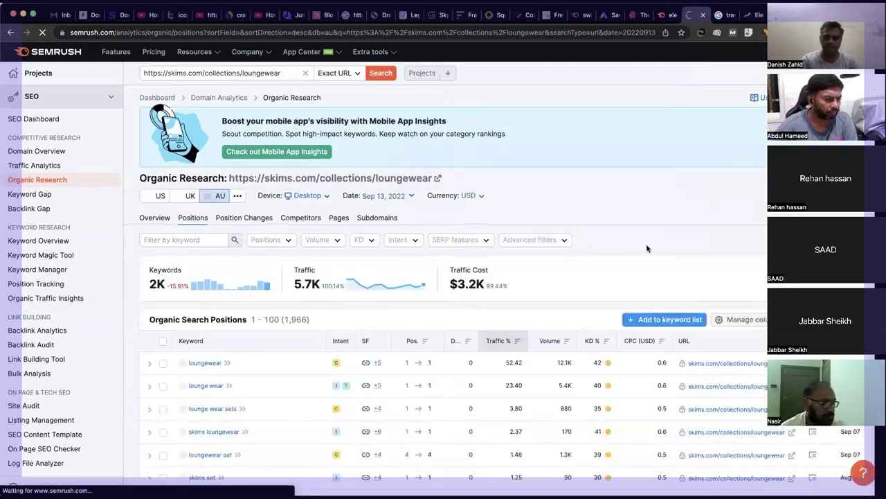
scroll(647, 249, "down", 1)
scroll(648, 248, "up", 1)
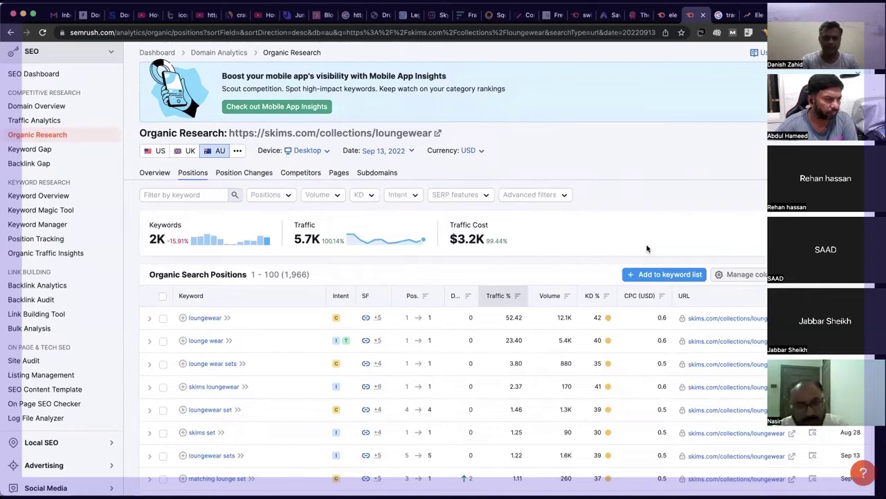
scroll(648, 248, "up", 1)
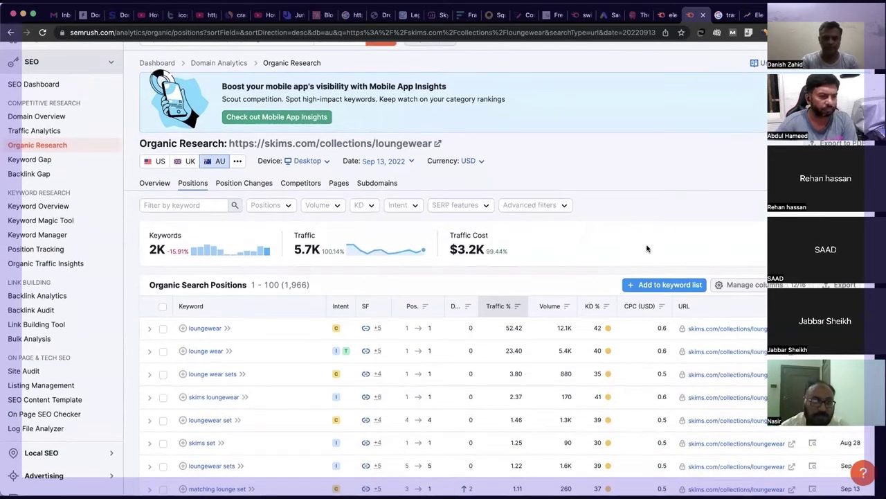
scroll(648, 248, "up", 2)
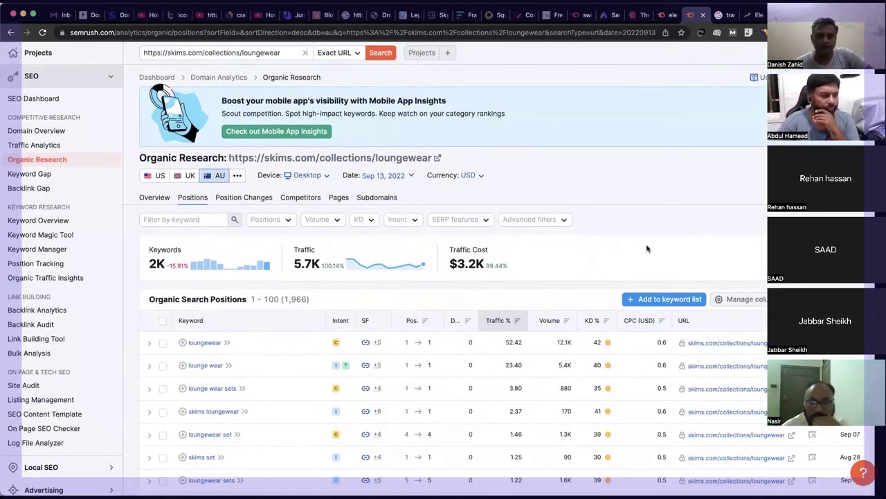
scroll(648, 248, "up", 2)
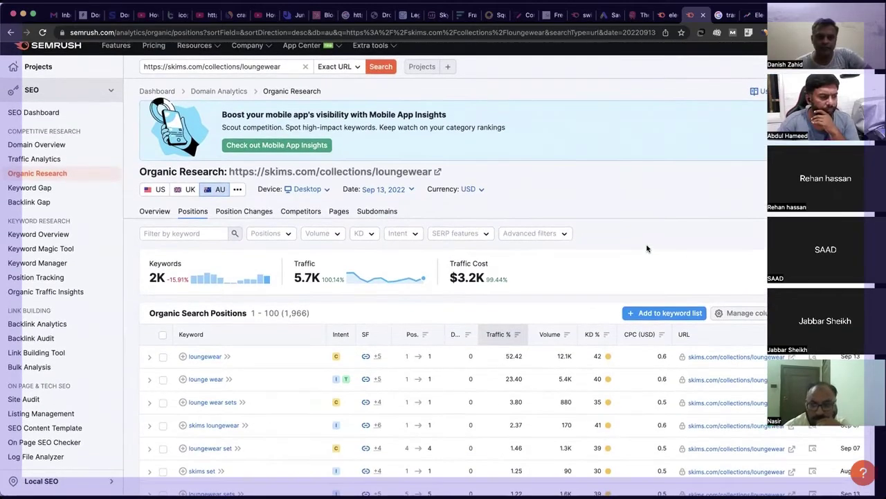
scroll(647, 248, "down", 4)
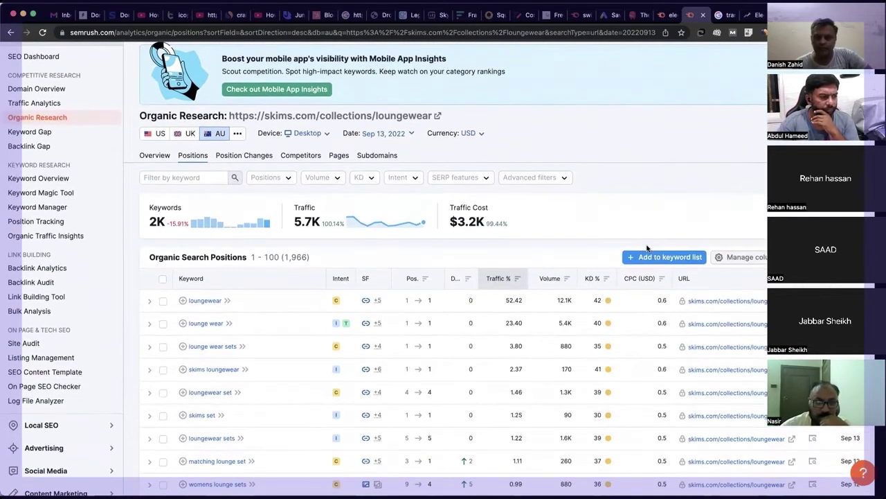
scroll(647, 248, "down", 3)
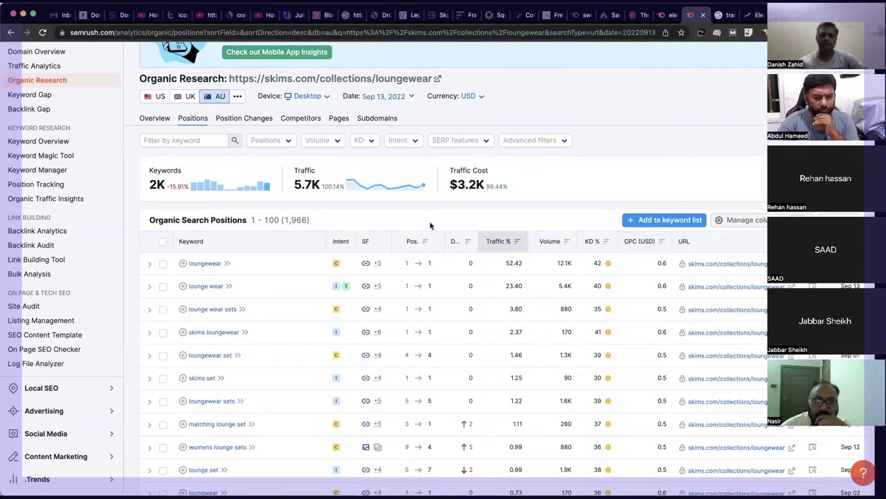
scroll(313, 211, "up", 7)
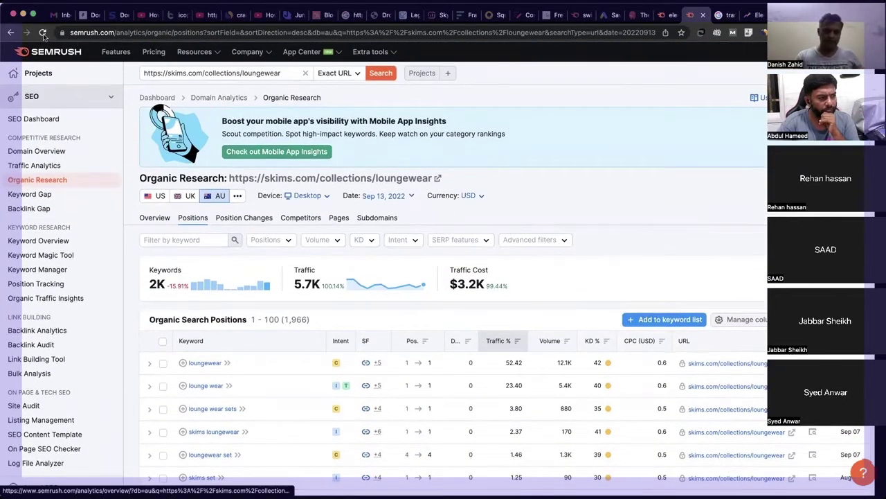
- Return to the Australian Keyword Overview, rerun the "loungewear" search and review its metrics and keyword lists
left_click(10, 35)
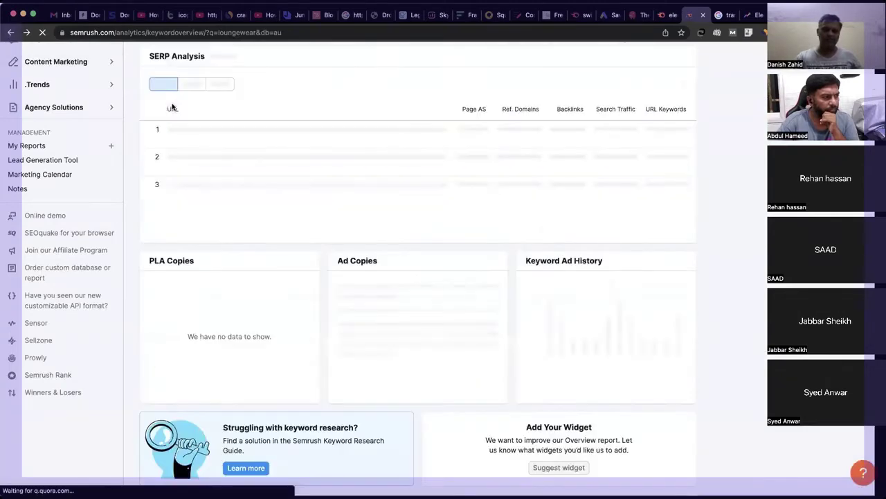
scroll(173, 106, "up", 6)
scroll(172, 106, "up", 3)
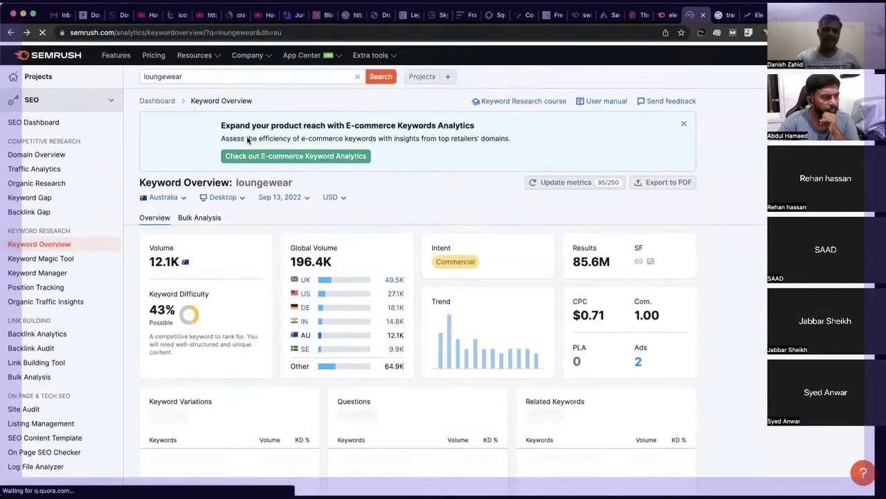
left_click(195, 73)
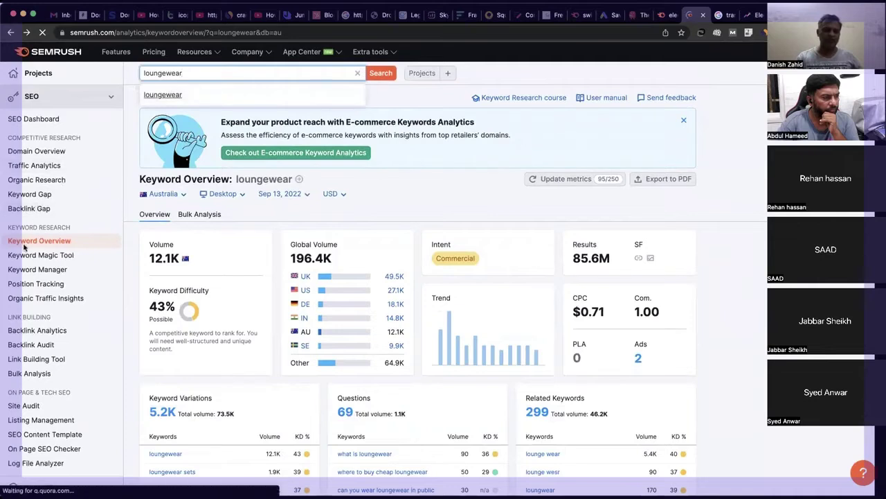
left_click(382, 74)
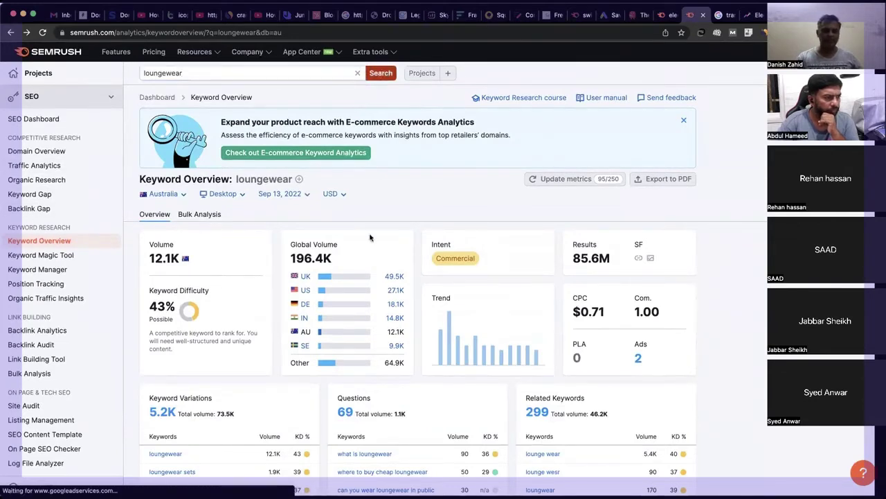
scroll(370, 238, "down", 10)
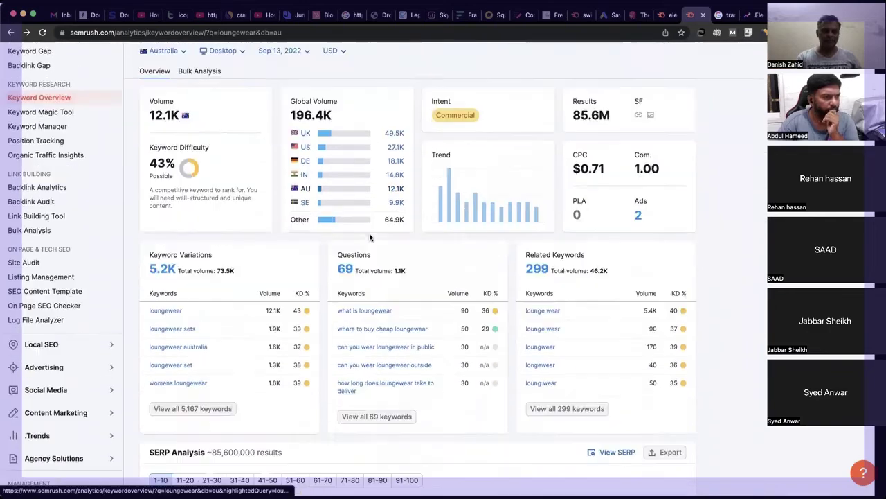
- Open the URL keywords of the first-ranked skims.com page in the SERP analysis and review its organic search positions in Australia
scroll(370, 238, "down", 2)
scroll(370, 236, "up", 5)
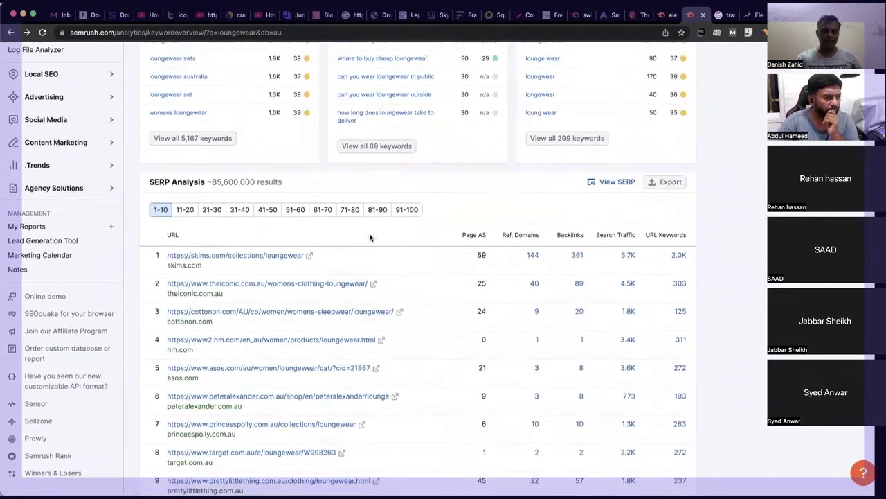
scroll(356, 297, "down", 7)
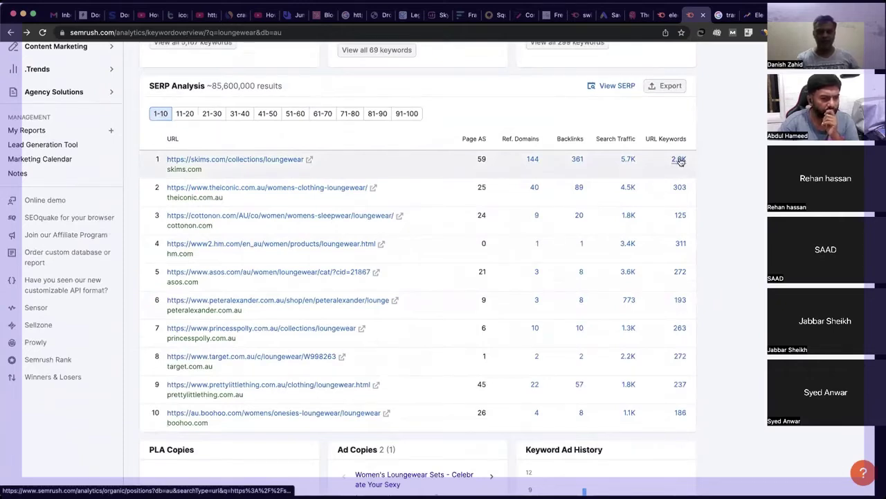
left_click(680, 160)
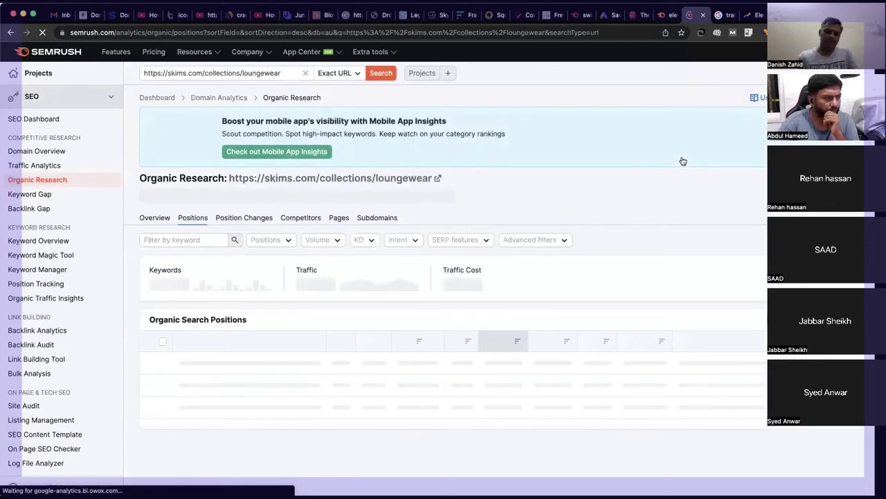
scroll(683, 161, "down", 2)
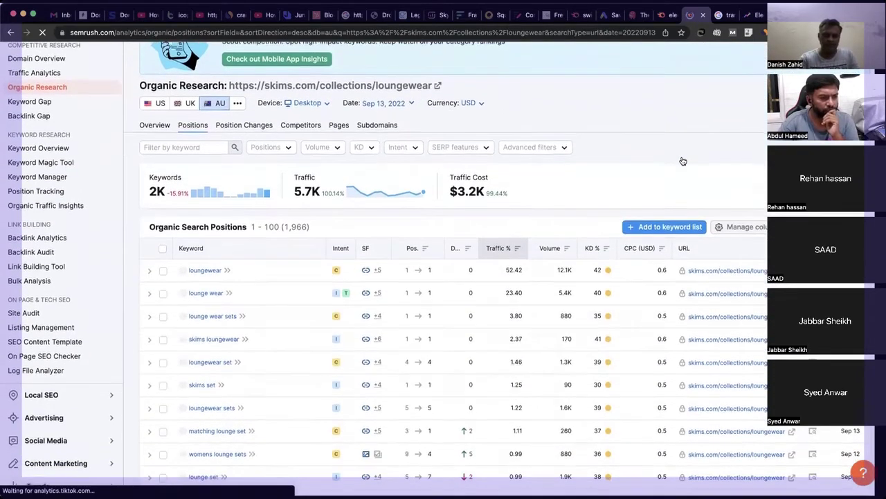
scroll(682, 161, "down", 2)
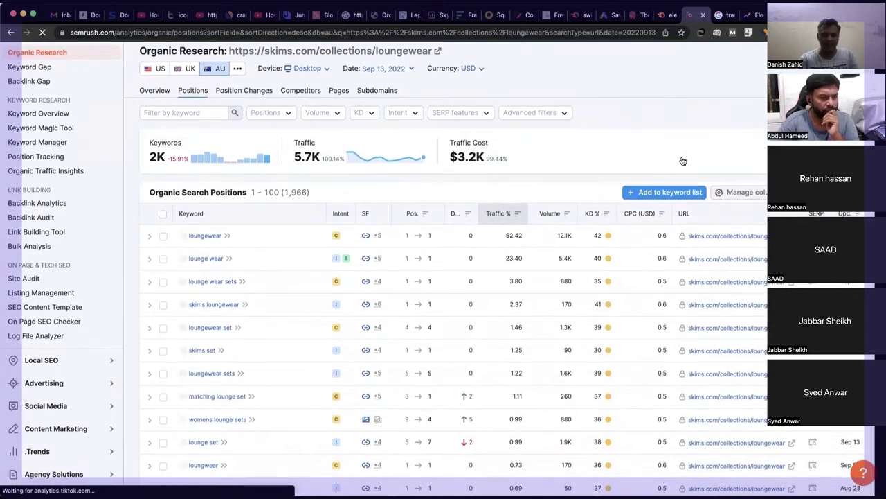
scroll(683, 160, "up", 1)
scroll(683, 160, "up", 3)
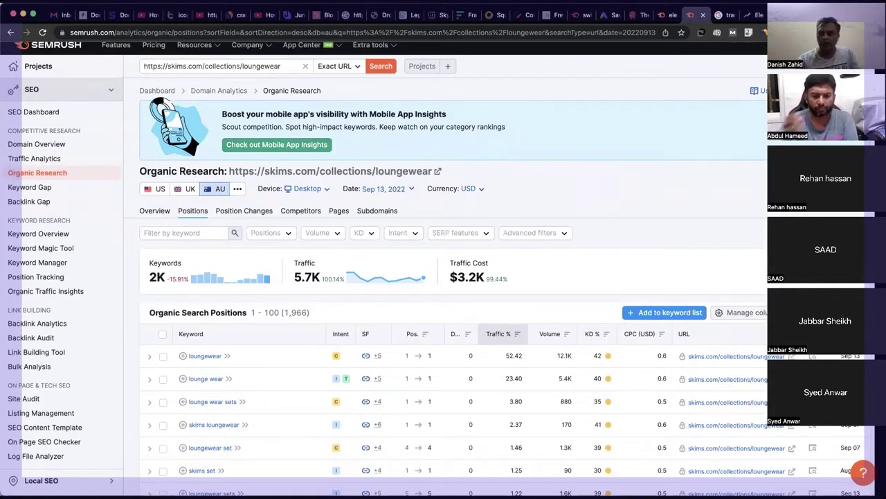
- View the Google allintitle results for "biker pants mens" and return to the skims.com organic positions to check the "loungewear" keyword's intent
left_click(786, 15)
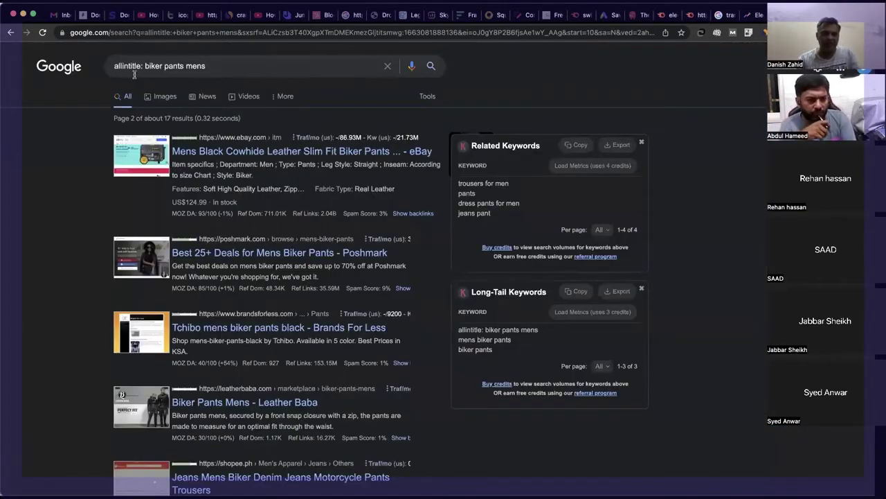
left_click(695, 14)
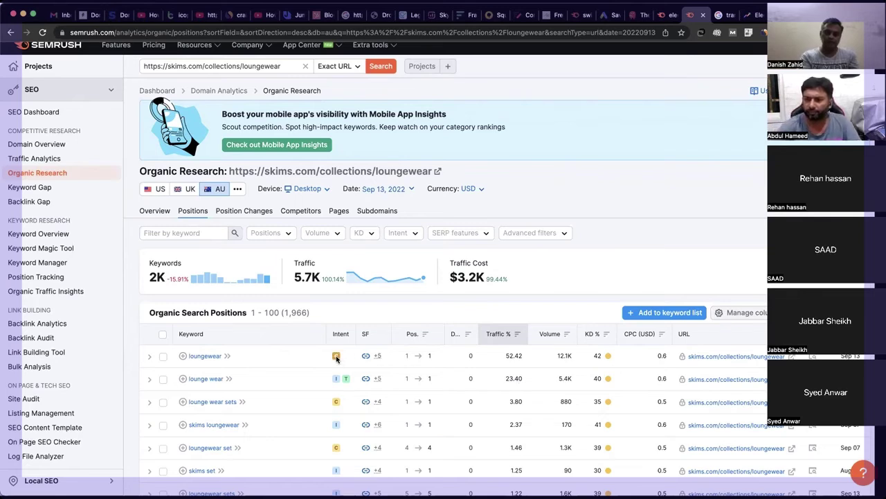
mouse_move(337, 358)
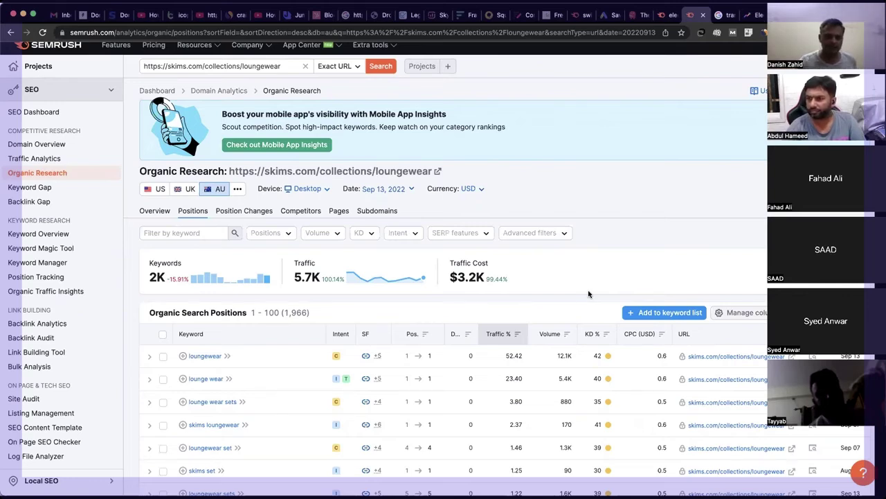
- Go back to the Australian Keyword Overview for "loungewear" and examine its volume, difficulty, keyword variations, questions and related keywords
left_click(11, 33)
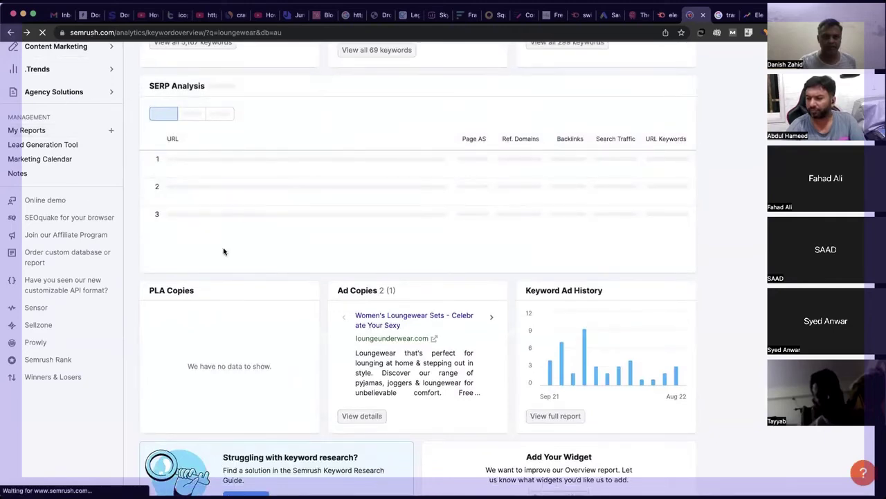
scroll(226, 294, "up", 3)
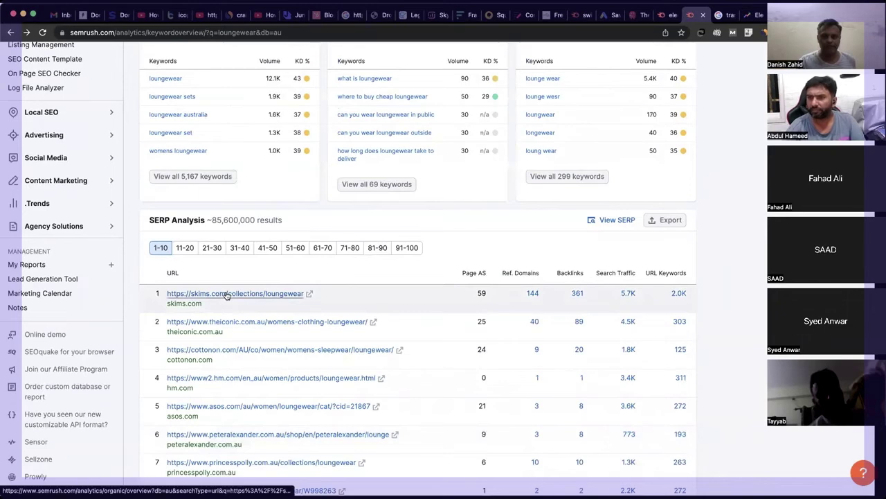
scroll(225, 294, "up", 5)
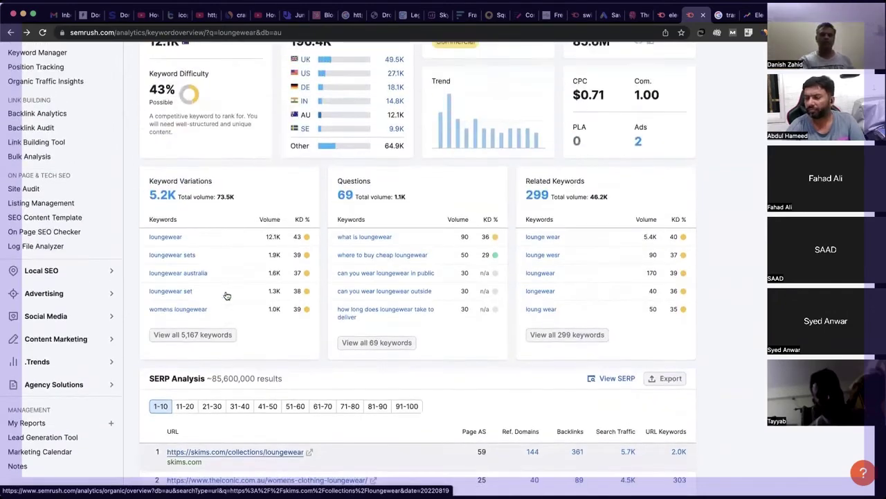
scroll(226, 294, "up", 3)
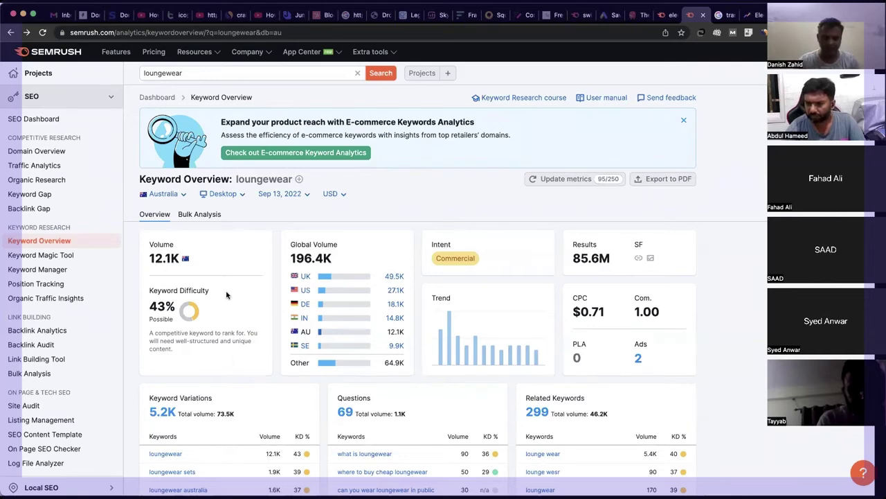
scroll(225, 295, "down", 3)
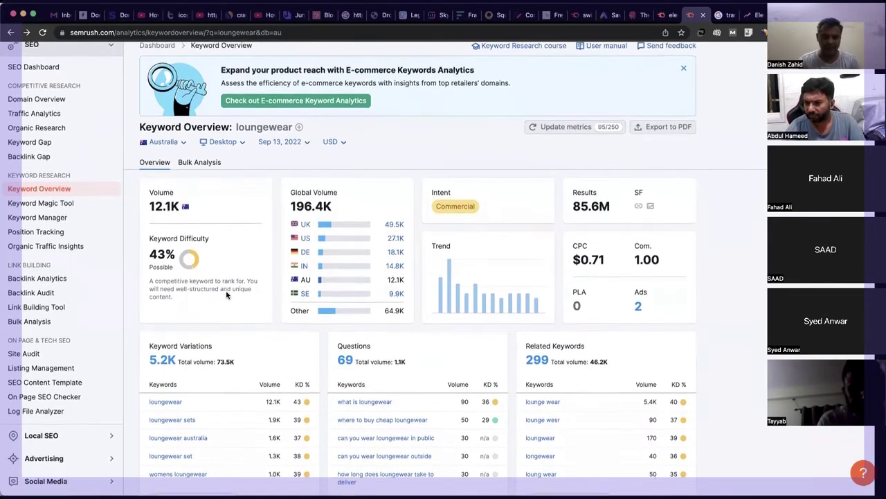
scroll(226, 295, "down", 2)
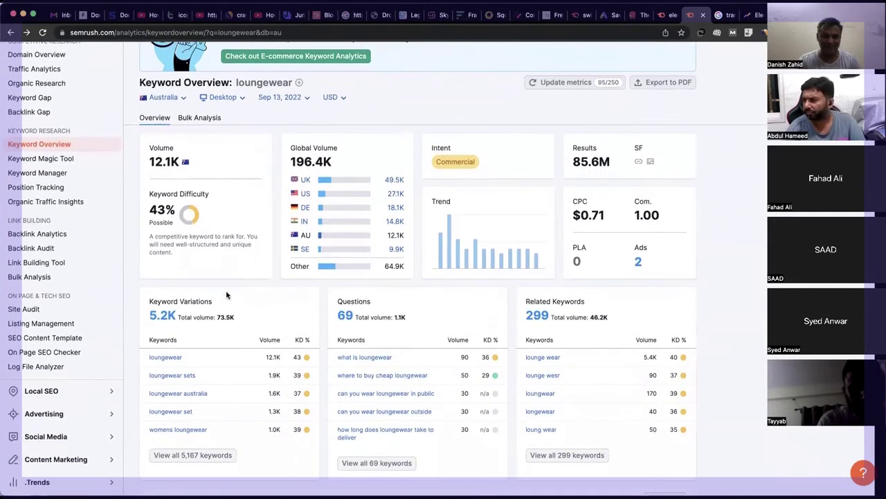
scroll(226, 295, "down", 2)
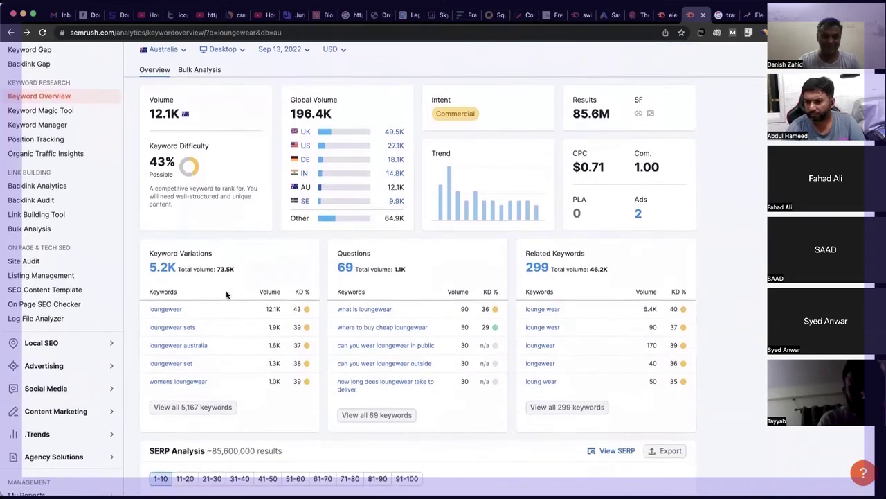
scroll(226, 295, "down", 1)
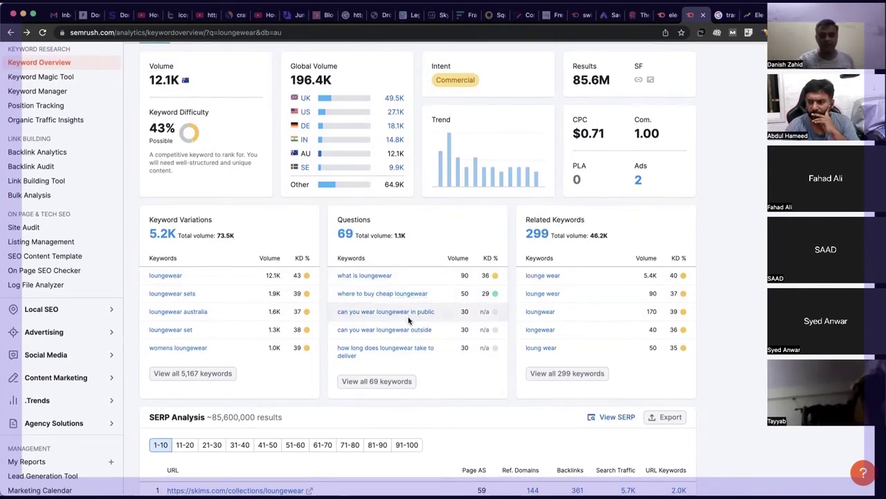
scroll(408, 320, "up", 3)
scroll(409, 320, "up", 2)
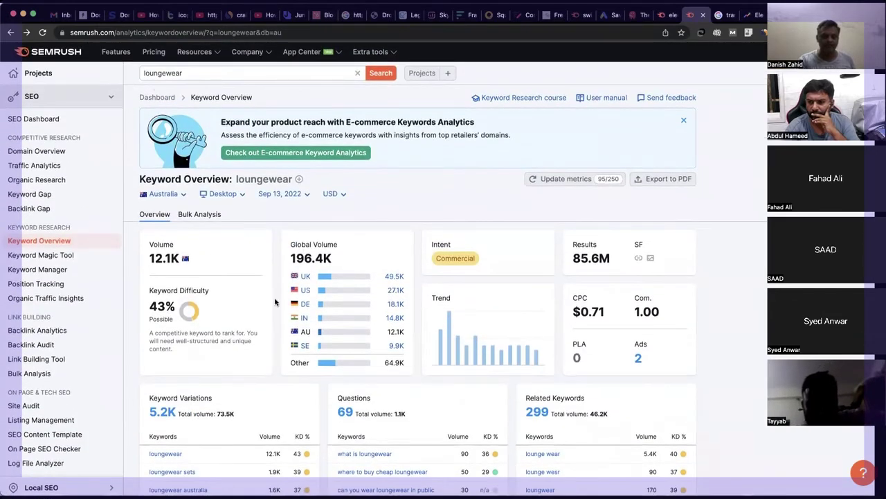
- Reopen the skims.com loungewear page's URL keywords from the top-ten SERP list and examine the keywords' positions, volumes and difficulty
scroll(275, 302, "down", 1)
scroll(275, 302, "down", 10)
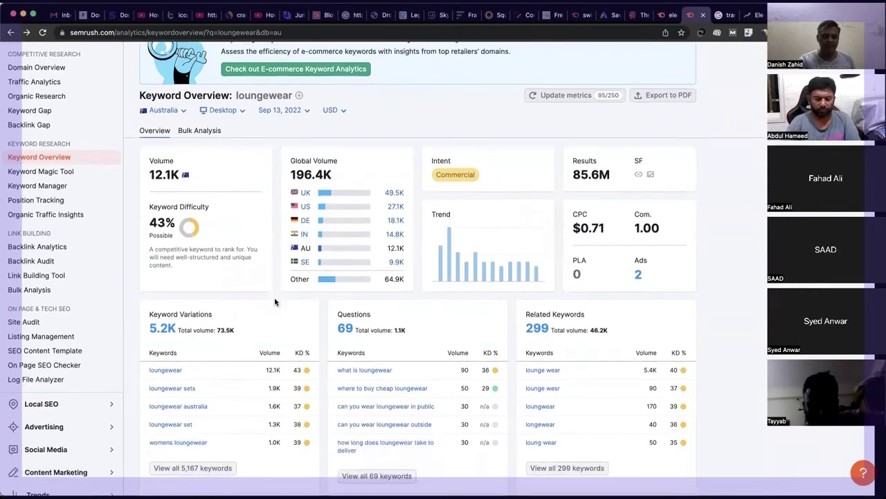
scroll(479, 278, "up", 3)
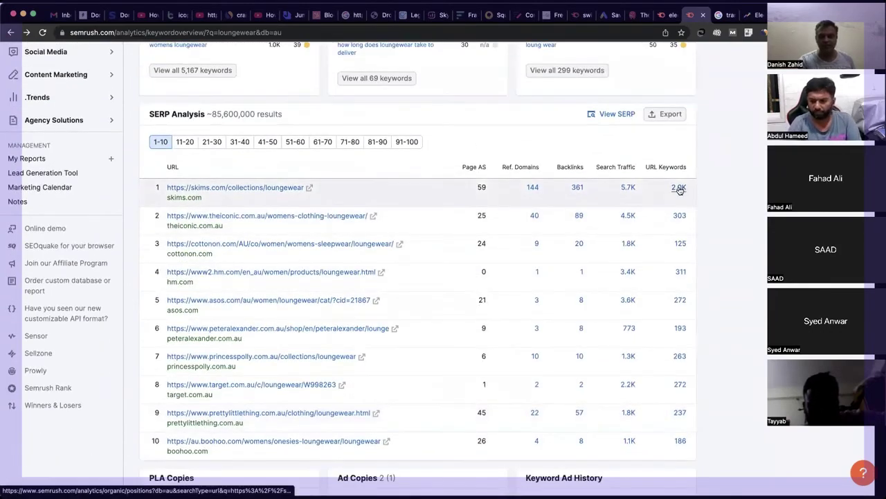
left_click(679, 187)
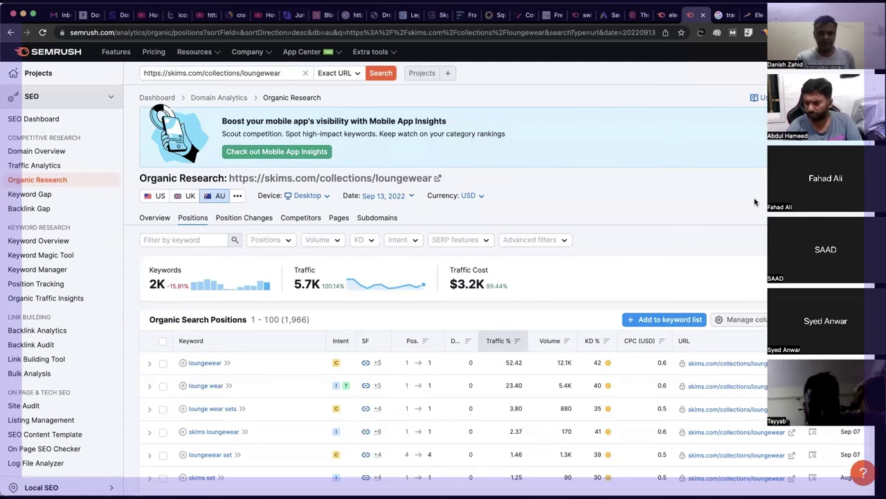
scroll(754, 202, "down", 2)
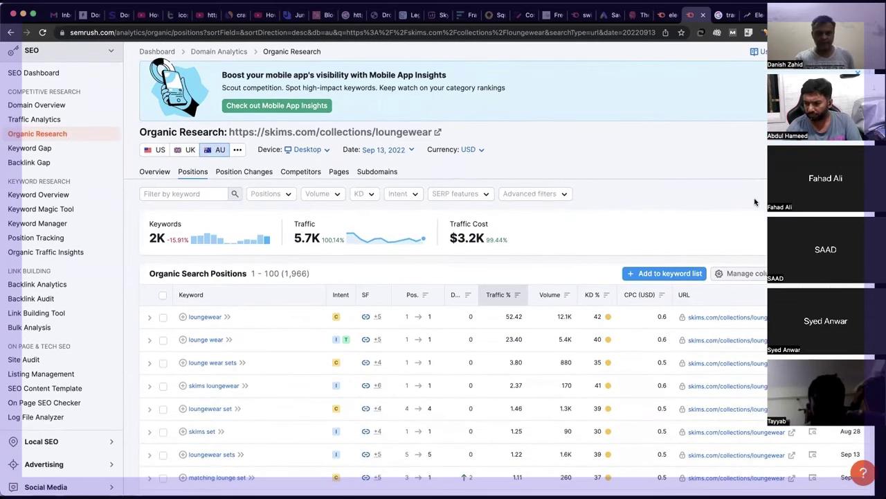
scroll(754, 203, "down", 1)
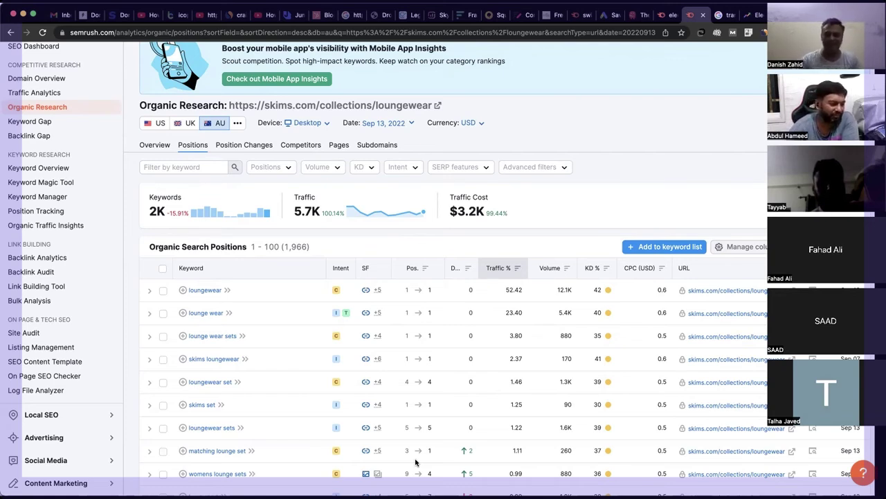
mouse_move(597, 289)
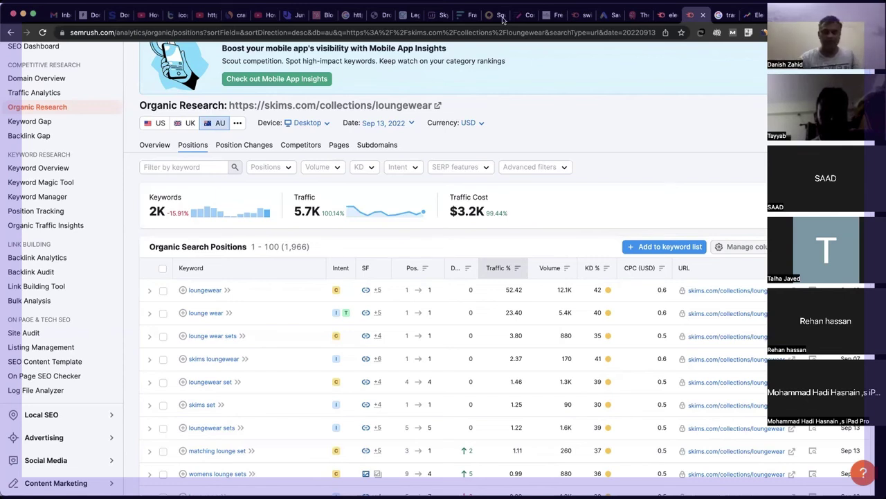
- Return to the "loungewear" Keyword Overview and examine the Questions section's description, keyword count and total volume
left_click(11, 33)
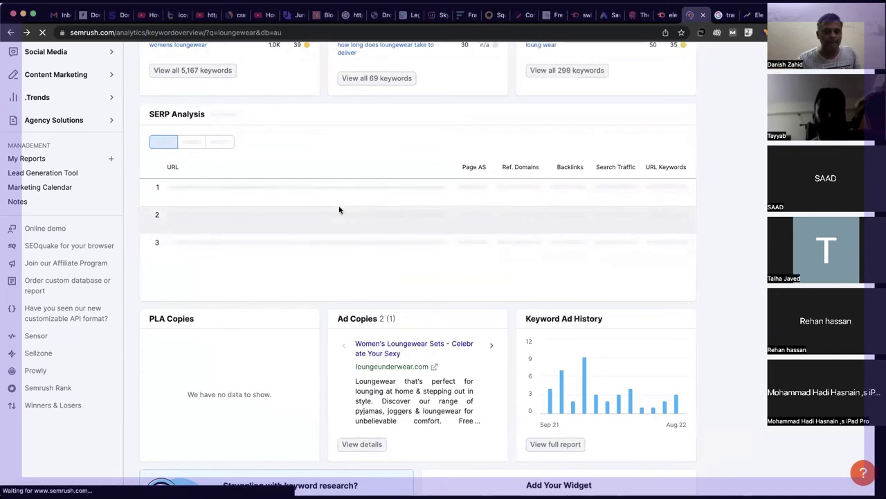
scroll(339, 209, "up", 5)
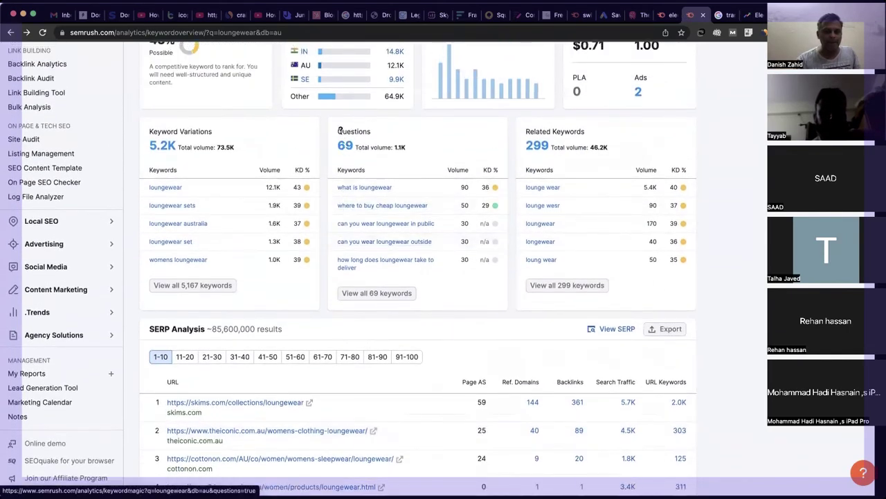
mouse_move(340, 130)
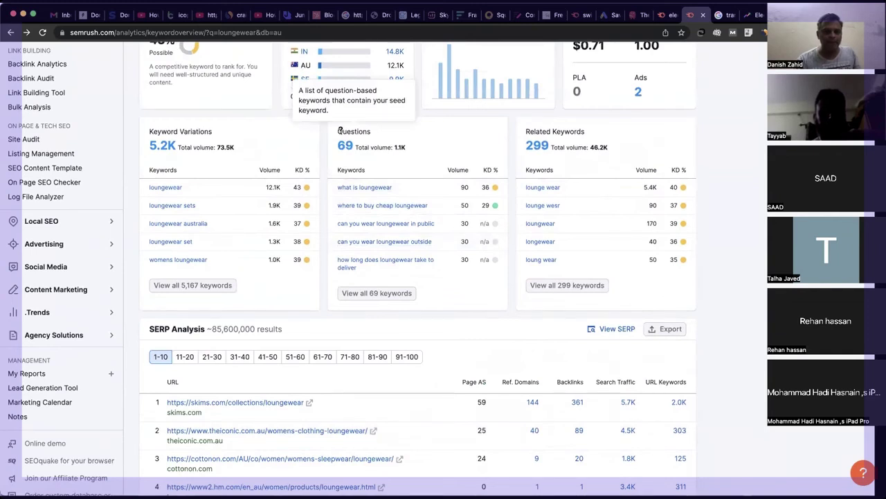
left_click_drag(337, 133, 374, 133)
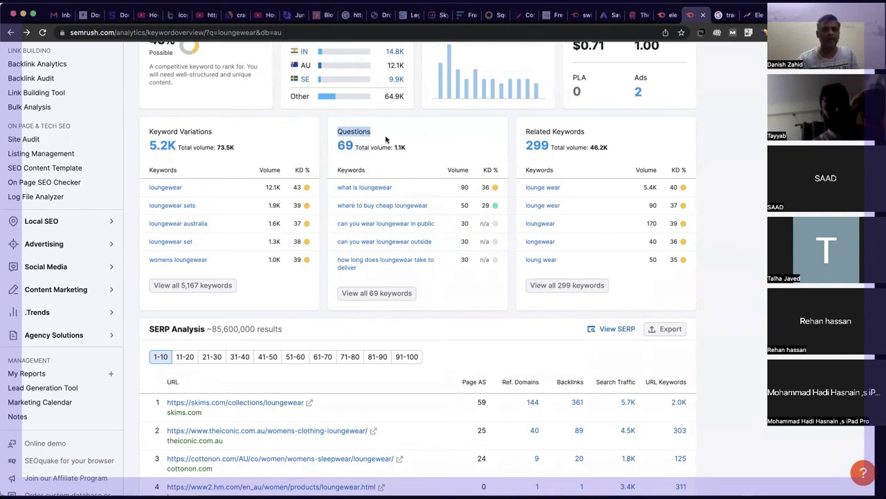
scroll(346, 208, "up", 3)
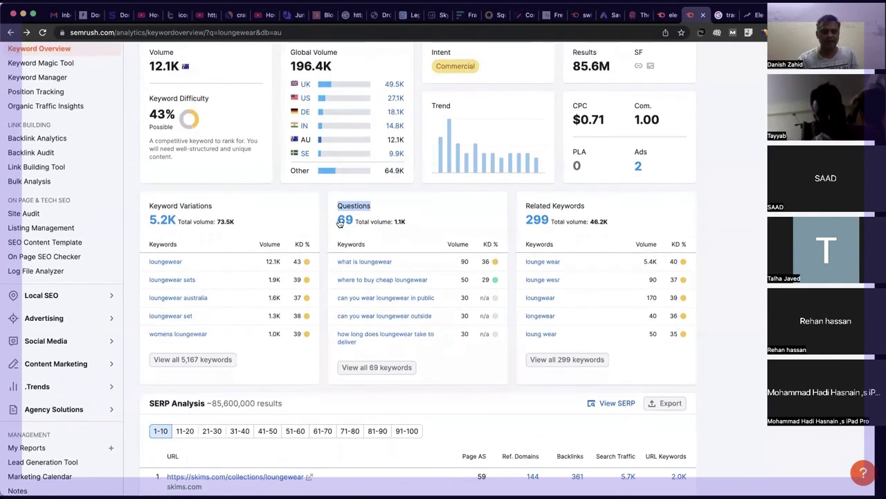
left_click_drag(337, 220, 403, 220)
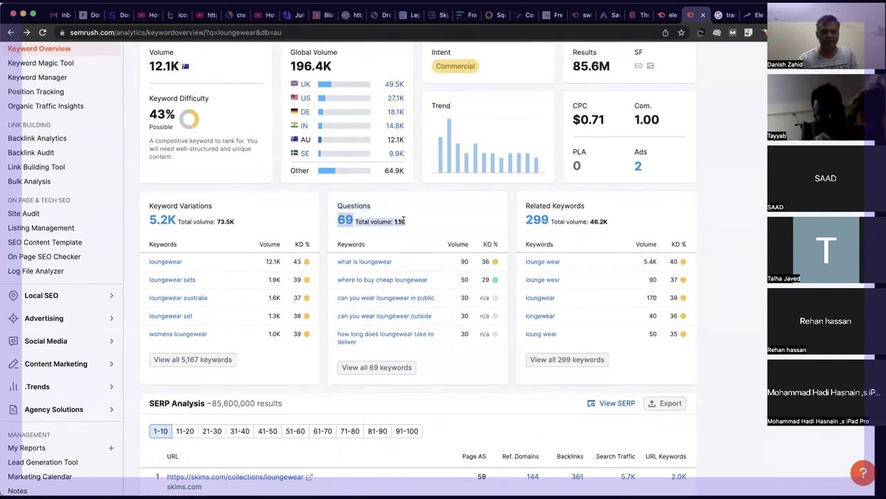
left_click(463, 218)
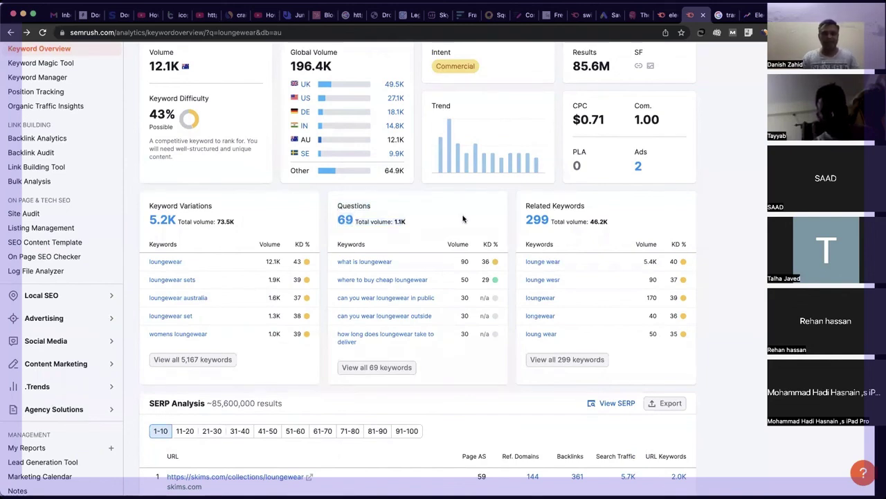